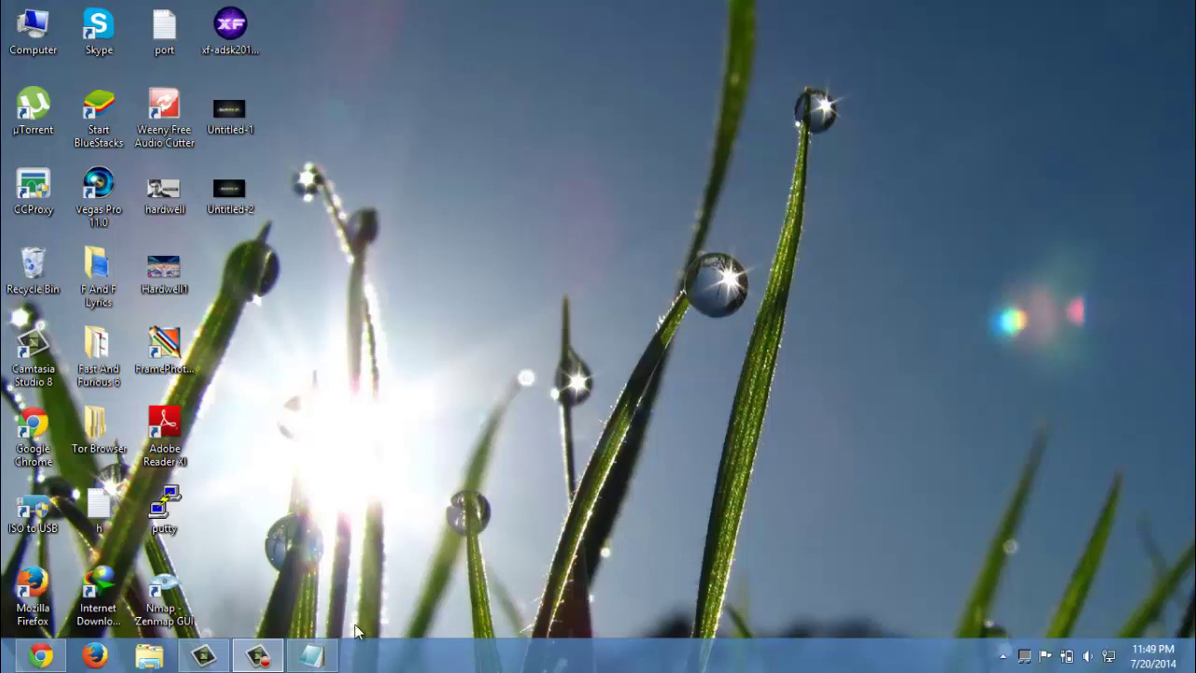
- Bring up the Notepad notes and read through the greeting, the introduction and the first instruction
{"action": "left_click", "coordinate": [311, 656]}
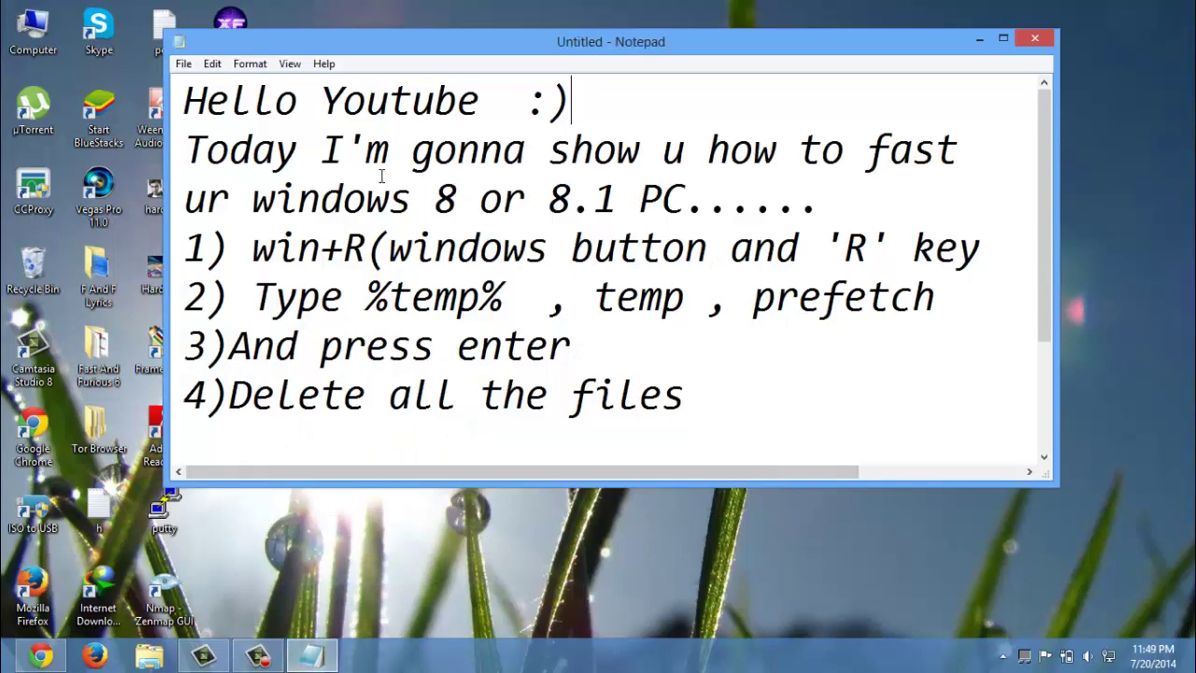
{"action": "left_click_drag", "start_coordinate": [190, 106], "coordinate": [583, 103]}
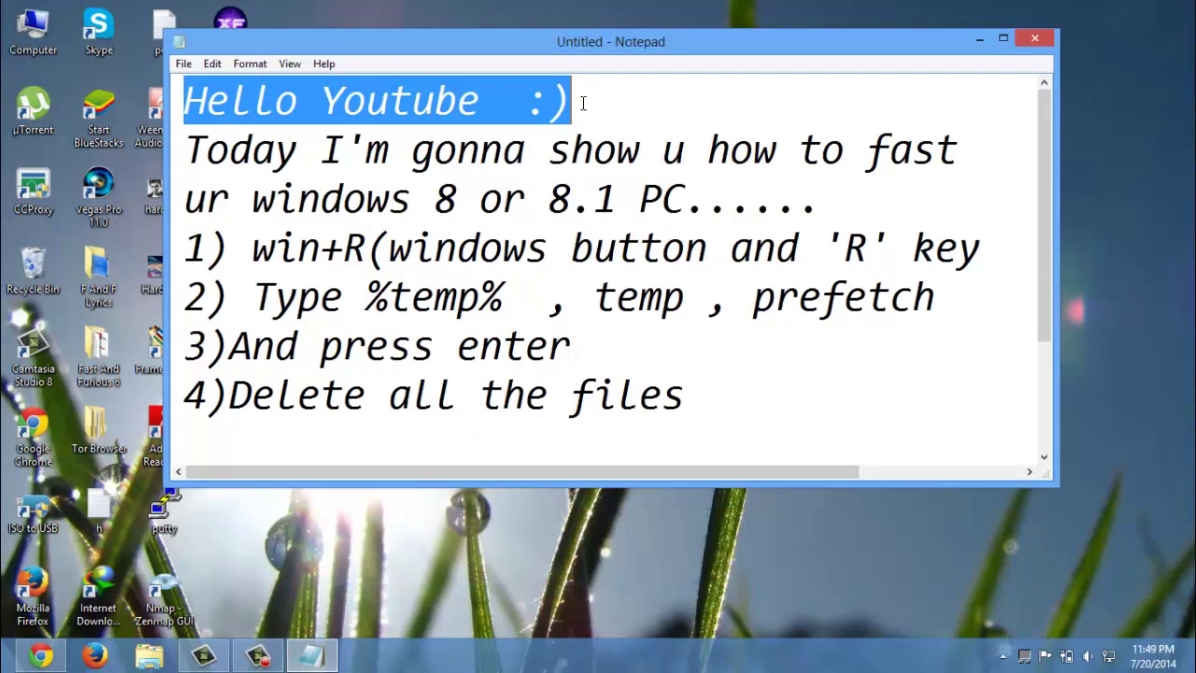
{"action": "left_click", "coordinate": [632, 111]}
{"action": "left_click_drag", "start_coordinate": [182, 149], "coordinate": [844, 214]}
{"action": "left_click", "coordinate": [826, 220]}
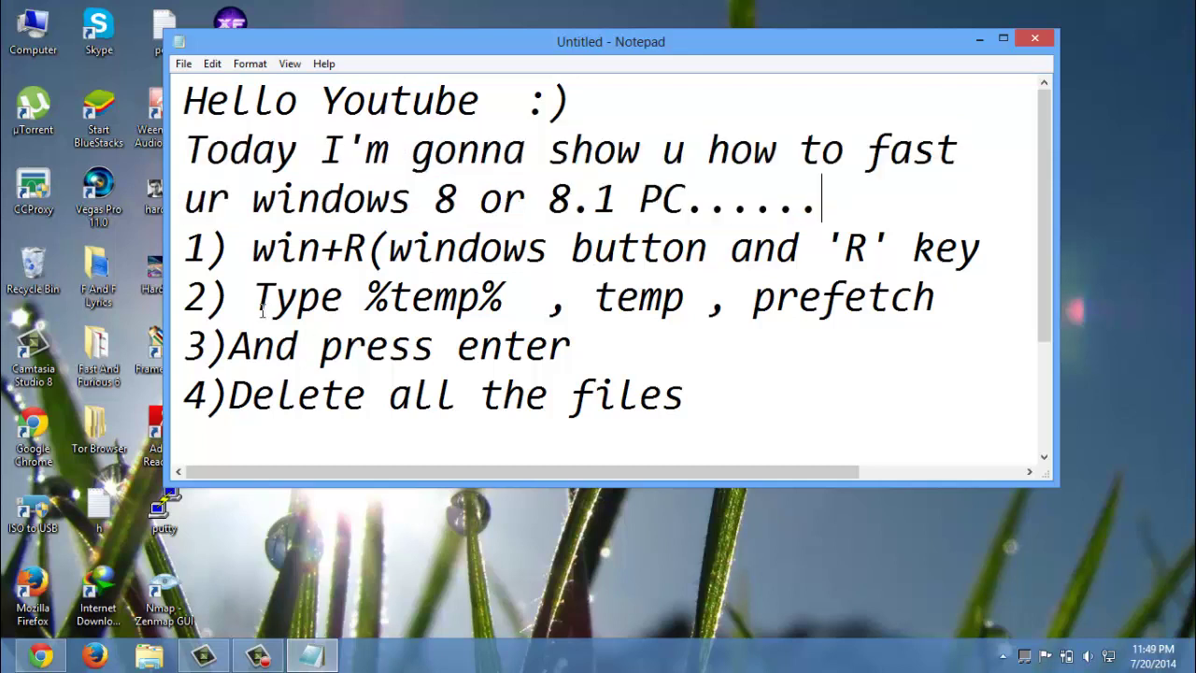
{"action": "left_click_drag", "start_coordinate": [266, 247], "coordinate": [370, 261]}
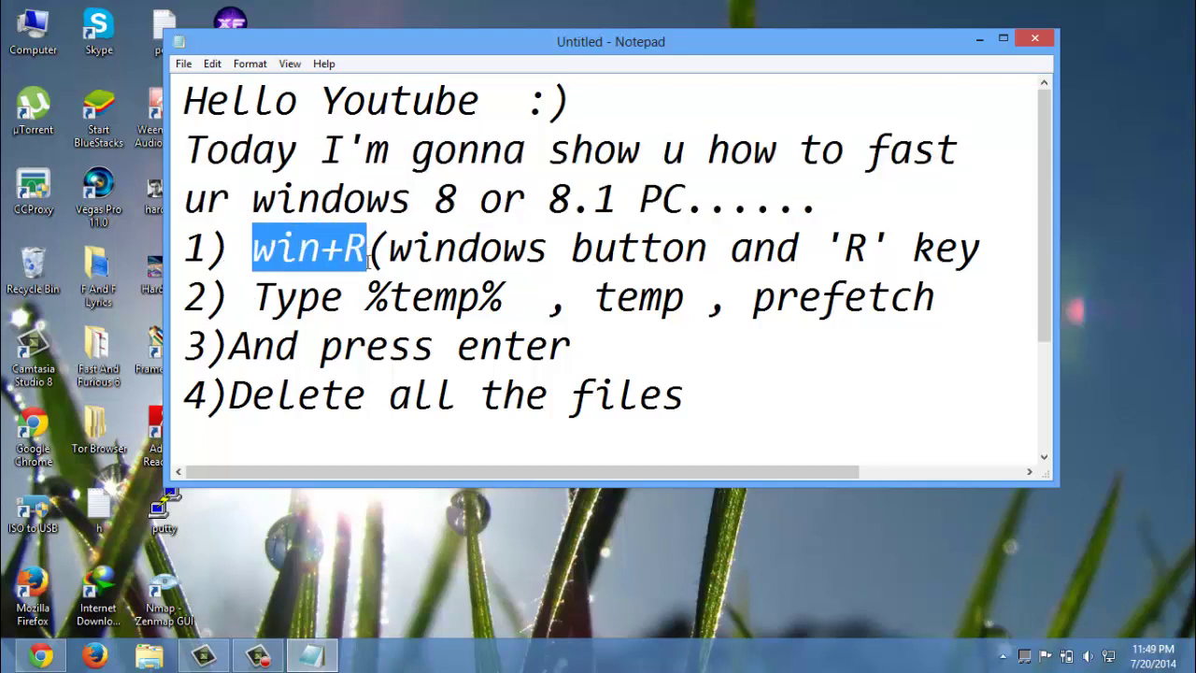
- Open the user's temporary files folder by running %temp% from the Run dialog
{"action": "key", "text": "super+r"}
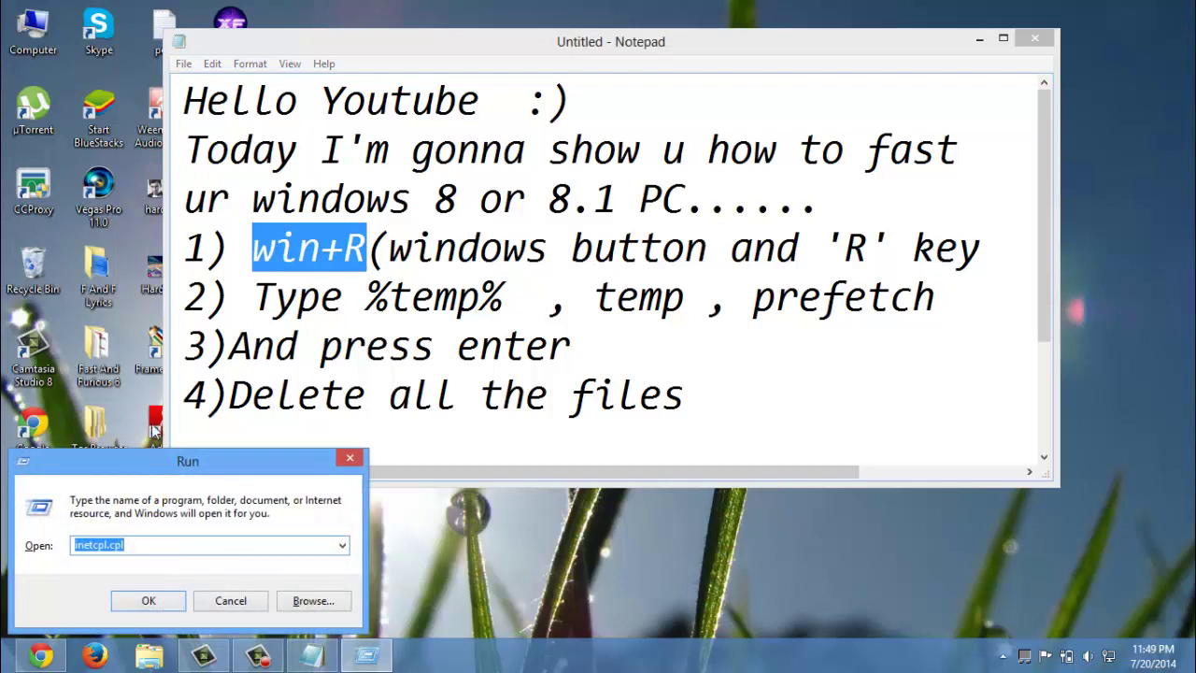
{"action": "key", "text": "BackSpace"}
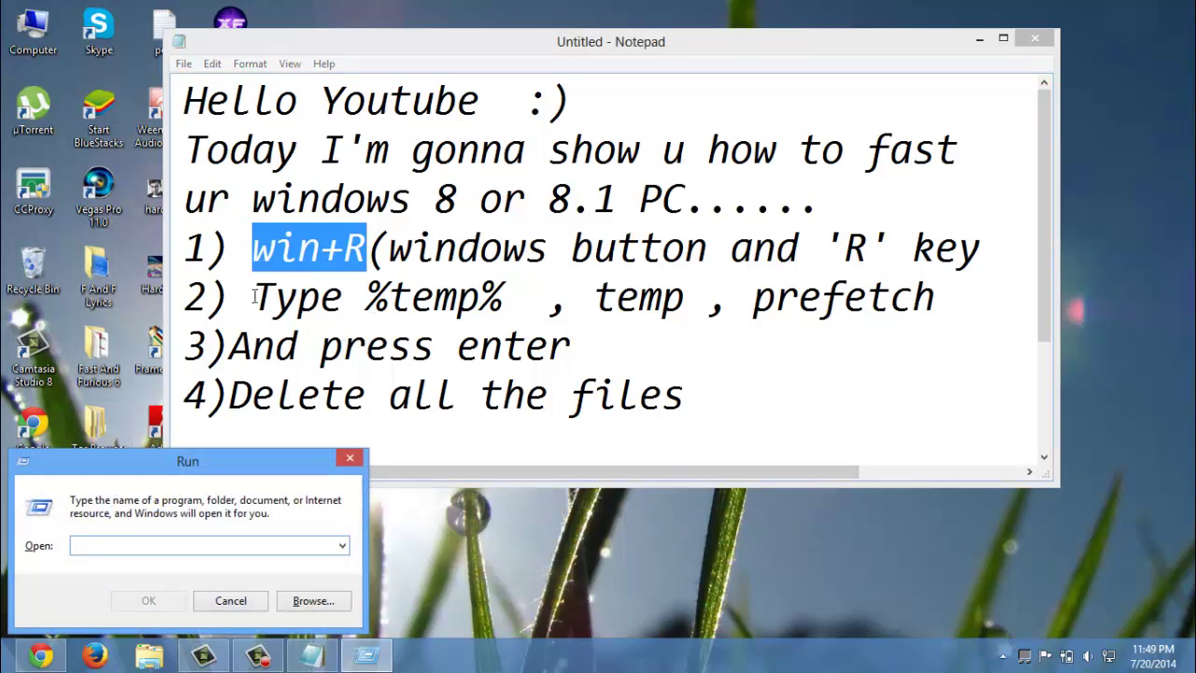
{"action": "left_click_drag", "start_coordinate": [253, 297], "coordinate": [523, 301]}
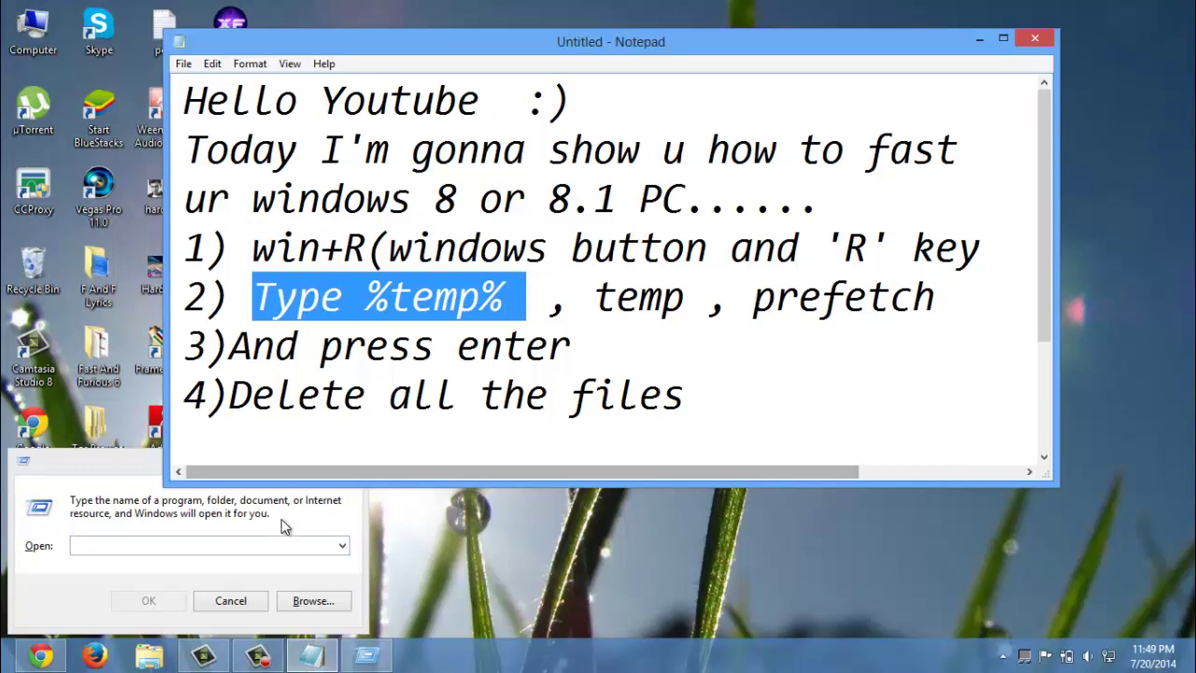
{"action": "left_click", "coordinate": [239, 542]}
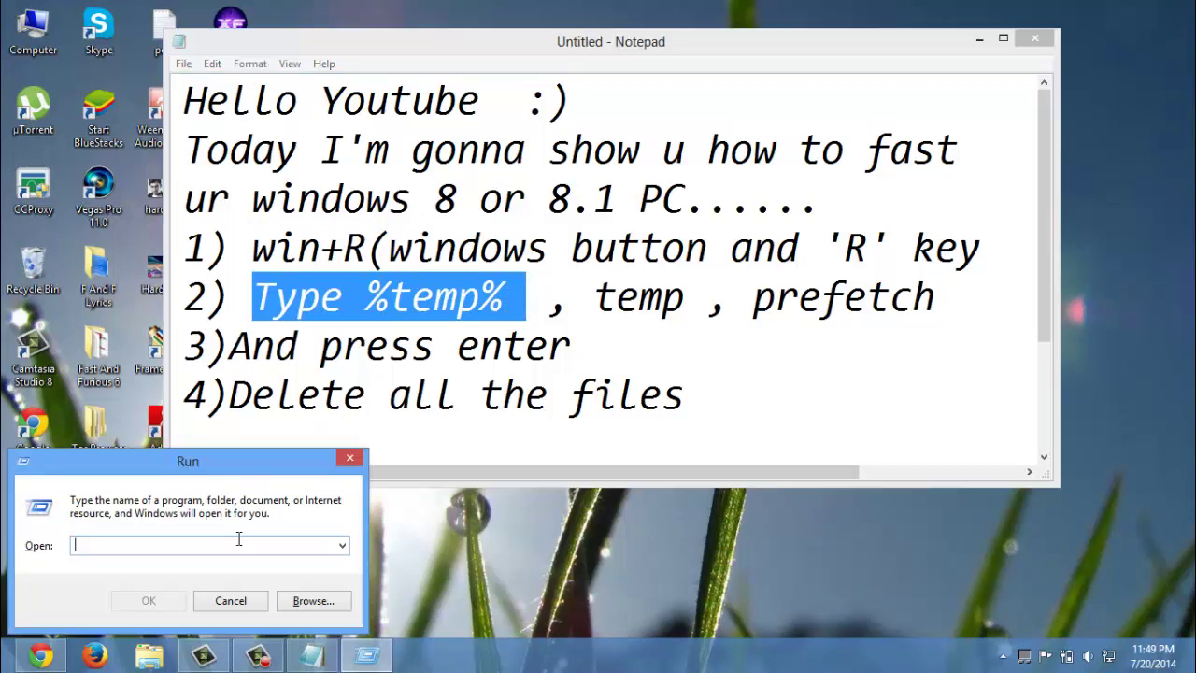
{"action": "type", "text": "%temp"}
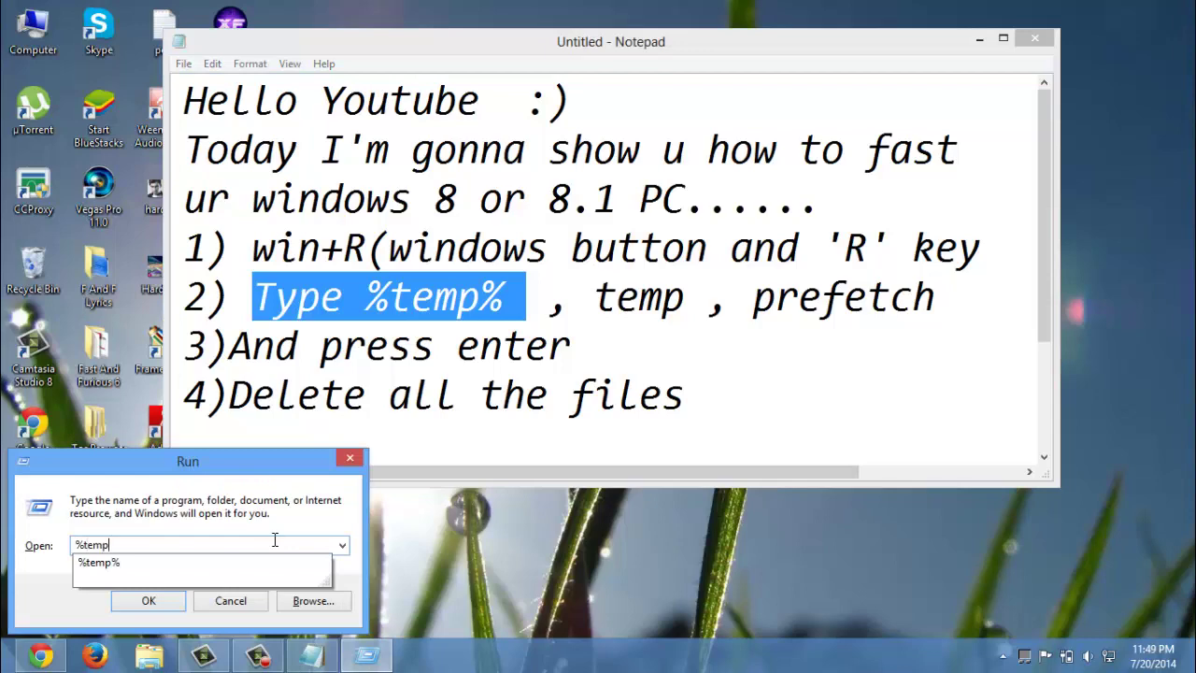
{"action": "type", "text": "%"}
{"action": "key", "text": "Return"}
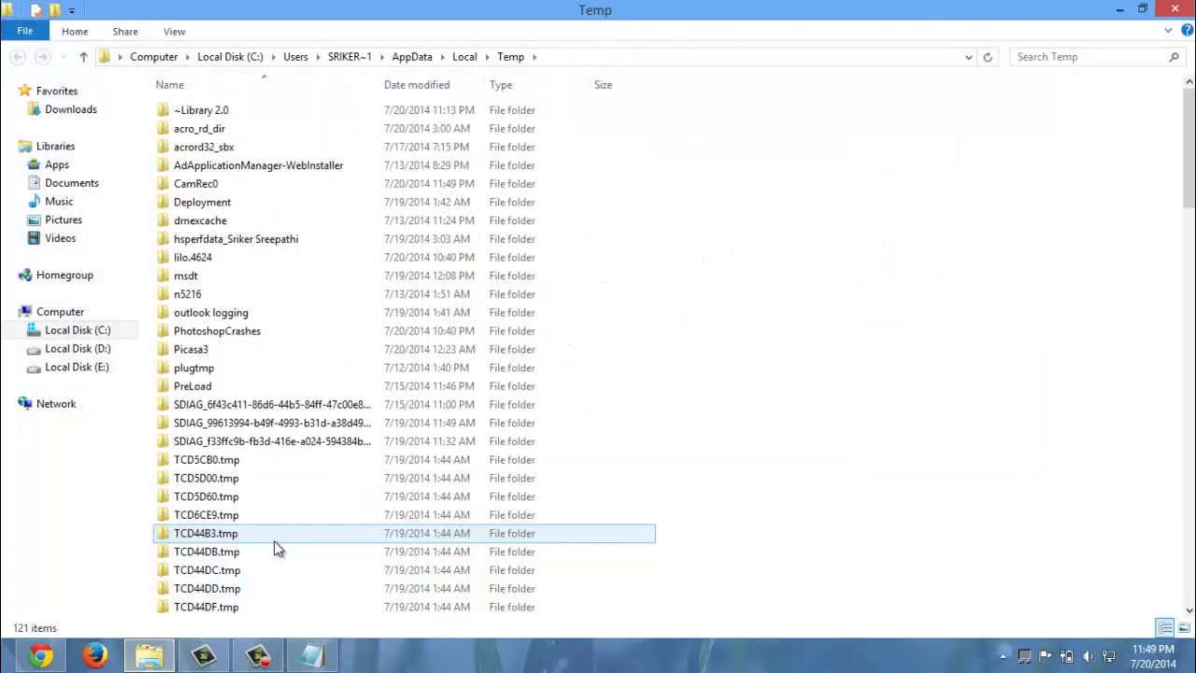
- Delete all items in the user's Temp folder, retrying and then skipping the in-use CamRec0 folder, and minimize the window
{"action": "left_click", "coordinate": [277, 299]}
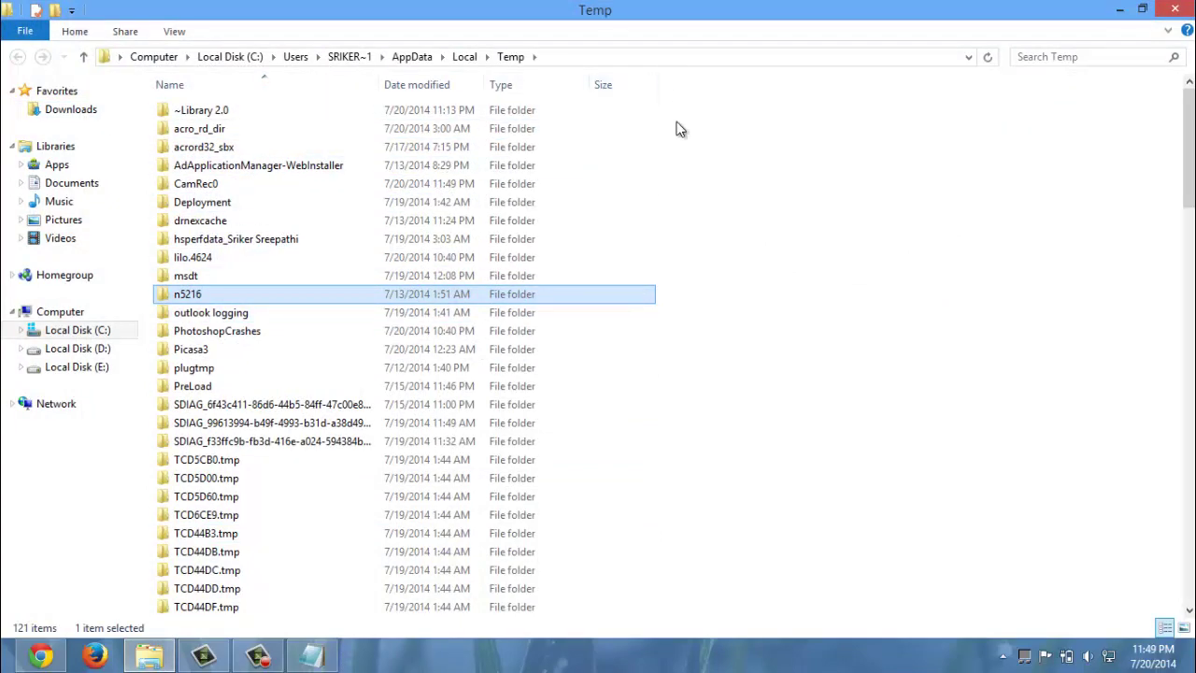
{"action": "left_click_drag", "start_coordinate": [666, 103], "coordinate": [284, 617]}
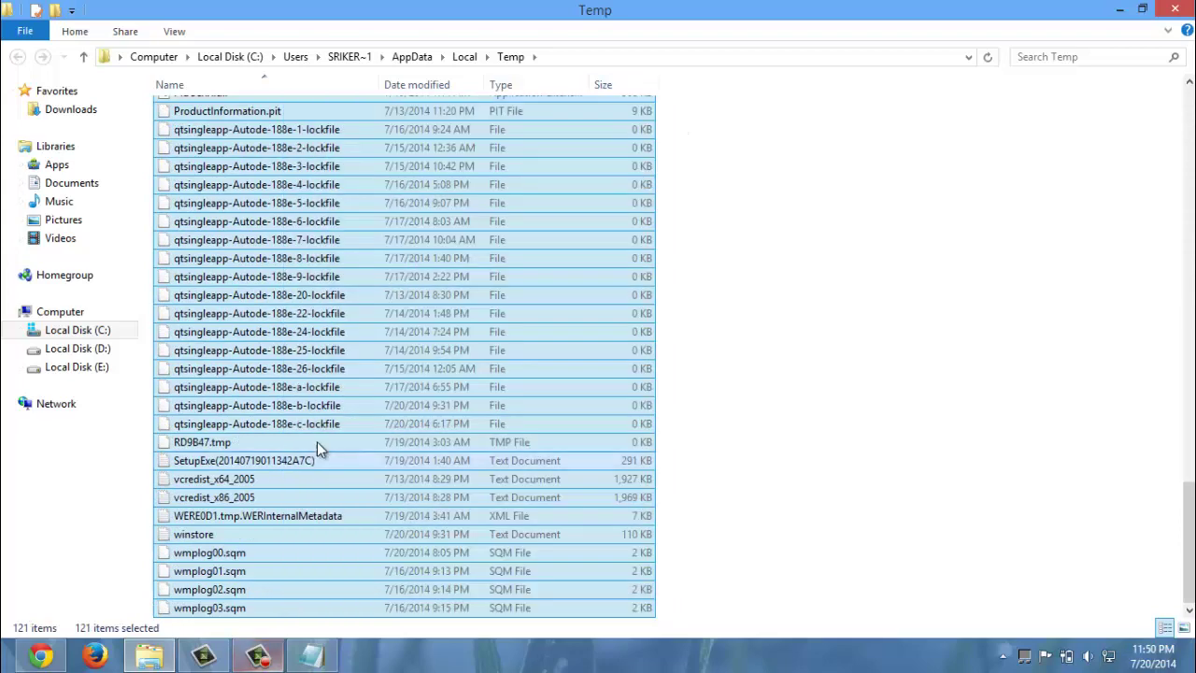
{"action": "right_click", "coordinate": [311, 246]}
{"action": "left_click", "coordinate": [386, 494]}
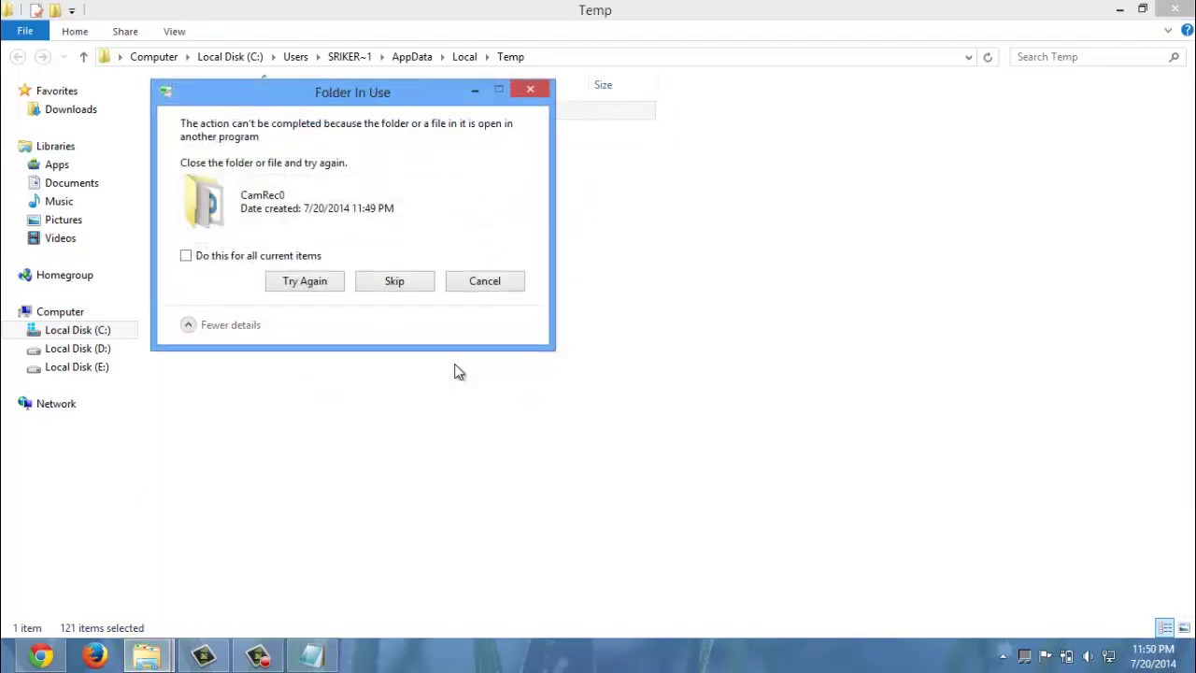
{"action": "left_click", "coordinate": [293, 285]}
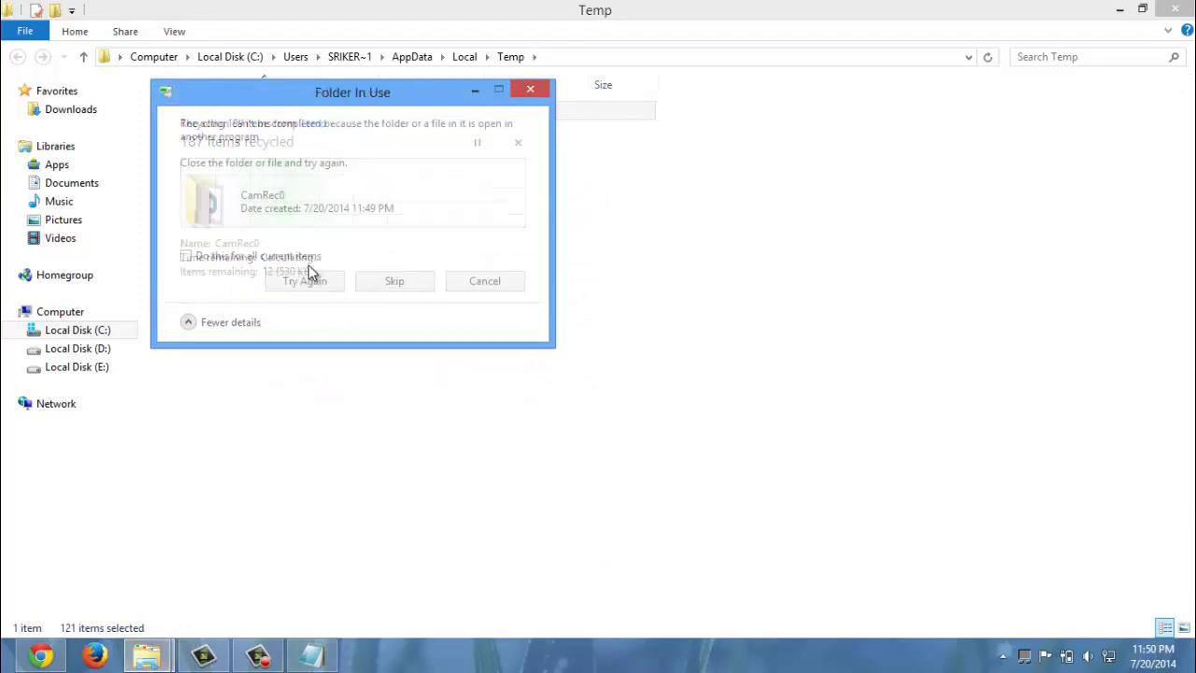
{"action": "left_click", "coordinate": [398, 293]}
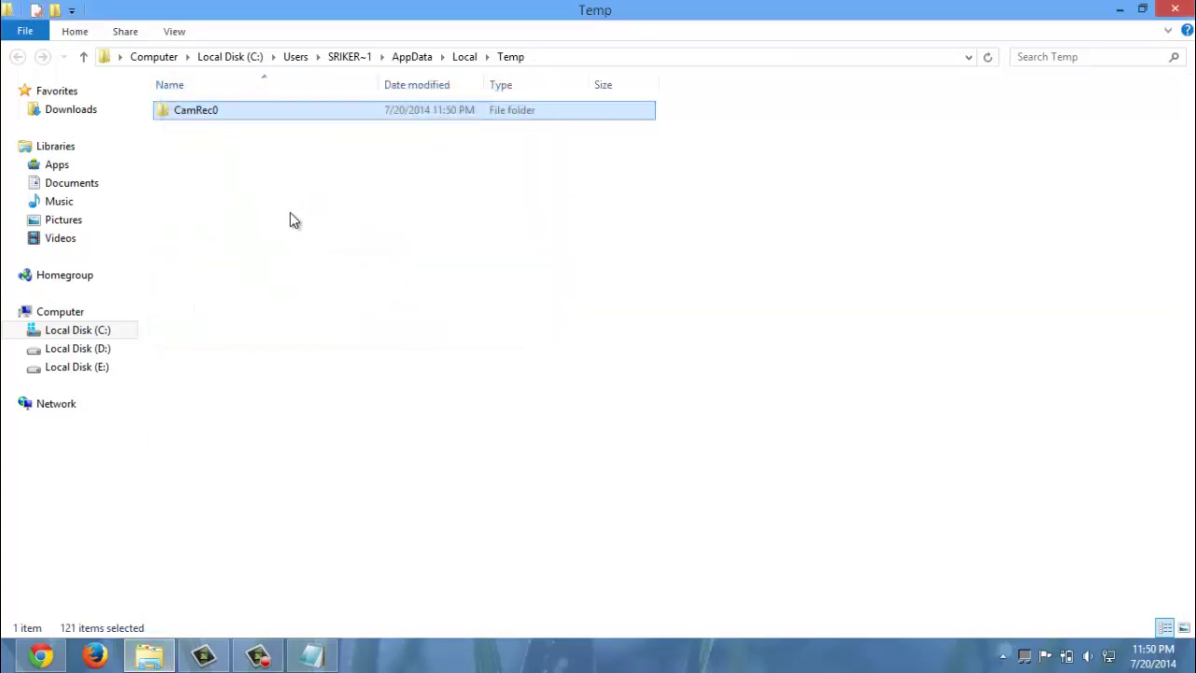
{"action": "left_click", "coordinate": [1115, 10]}
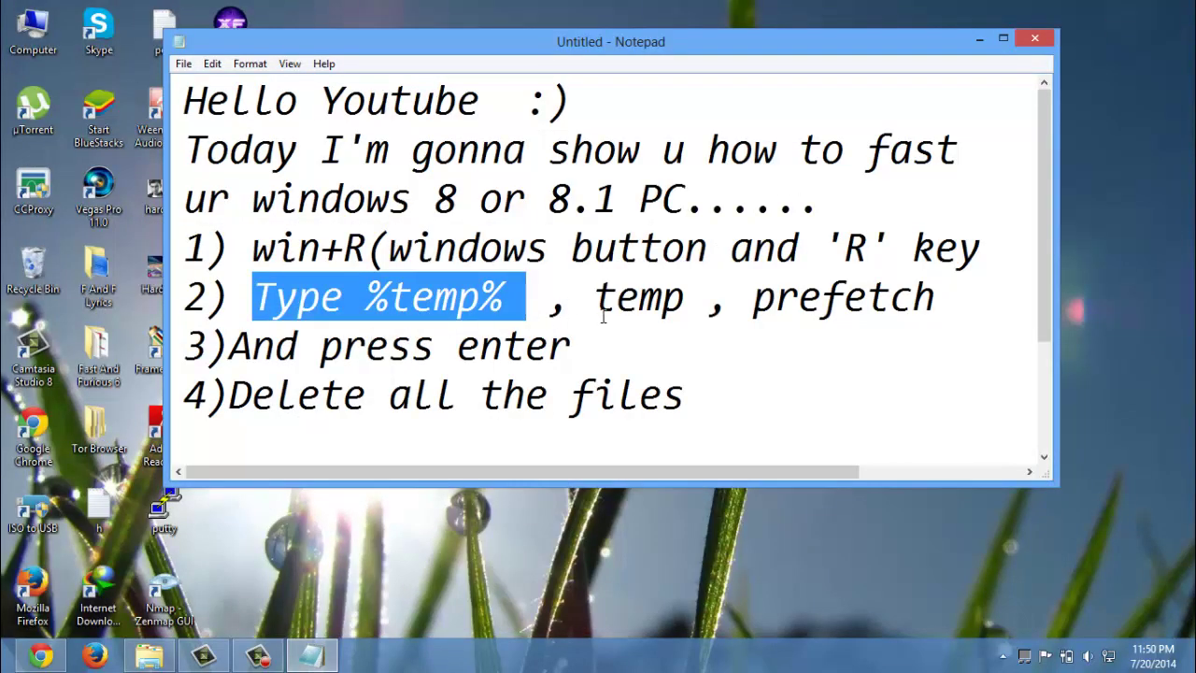
- Highlight the word temp in the notes and open the Windows Temp folder by running temp from the Run dialog
{"action": "left_click_drag", "start_coordinate": [593, 297], "coordinate": [685, 297]}
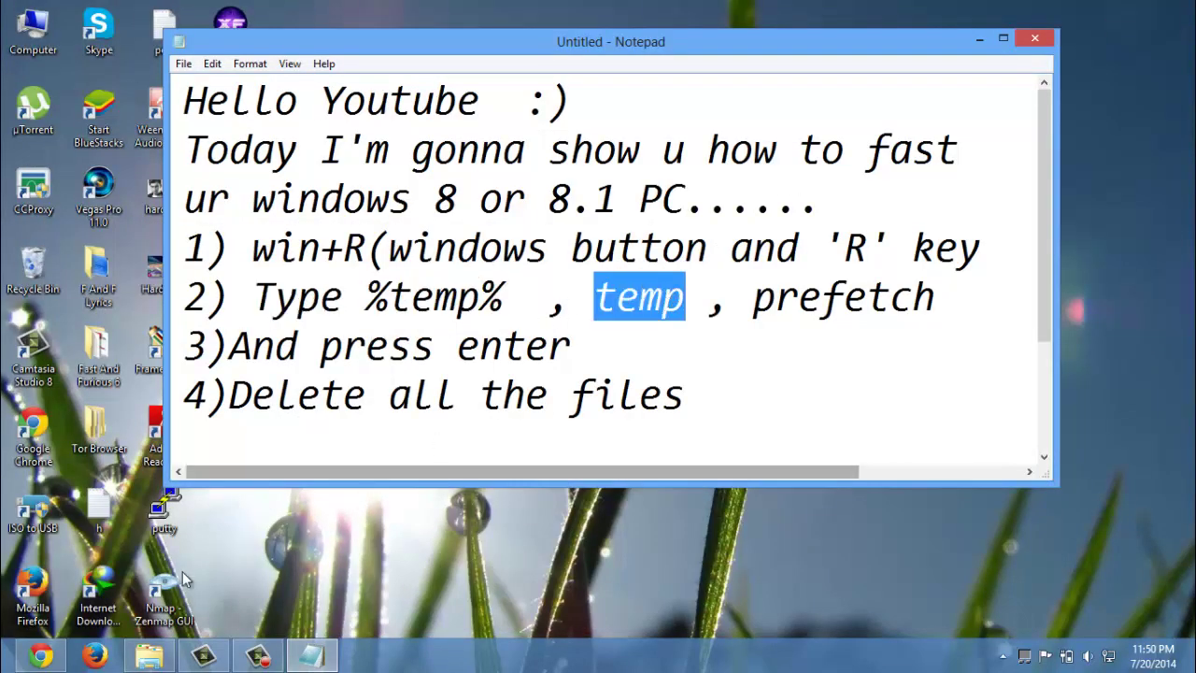
{"action": "key", "text": "super+r"}
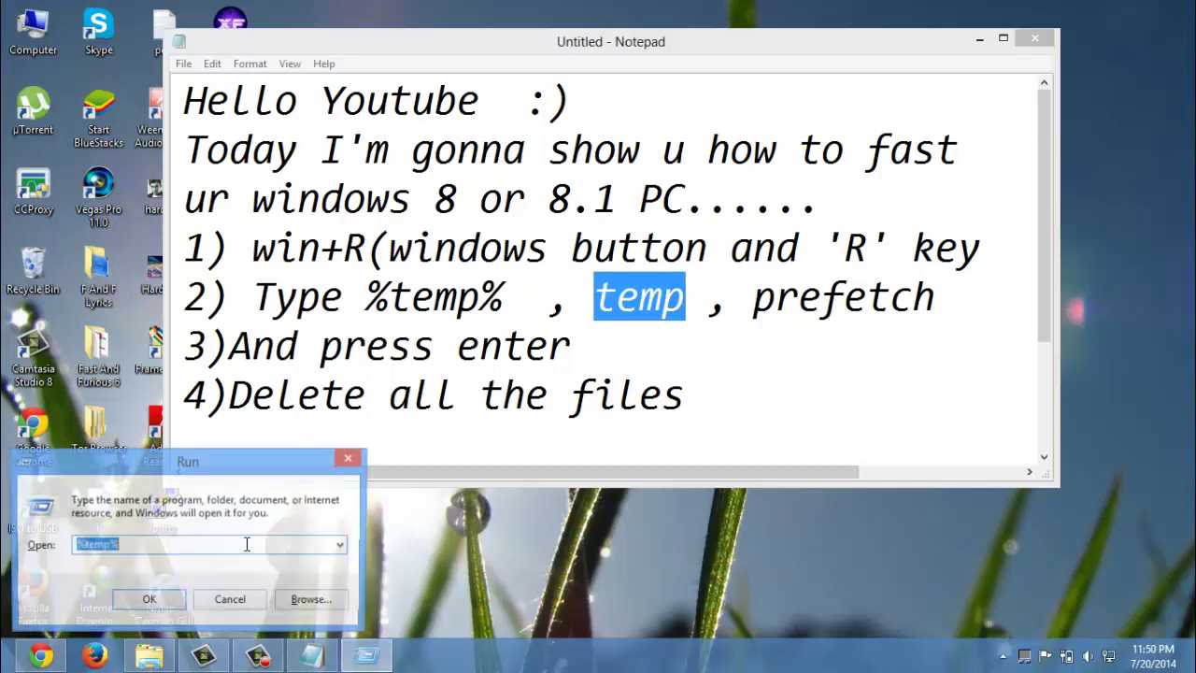
{"action": "key", "text": "BackSpace"}
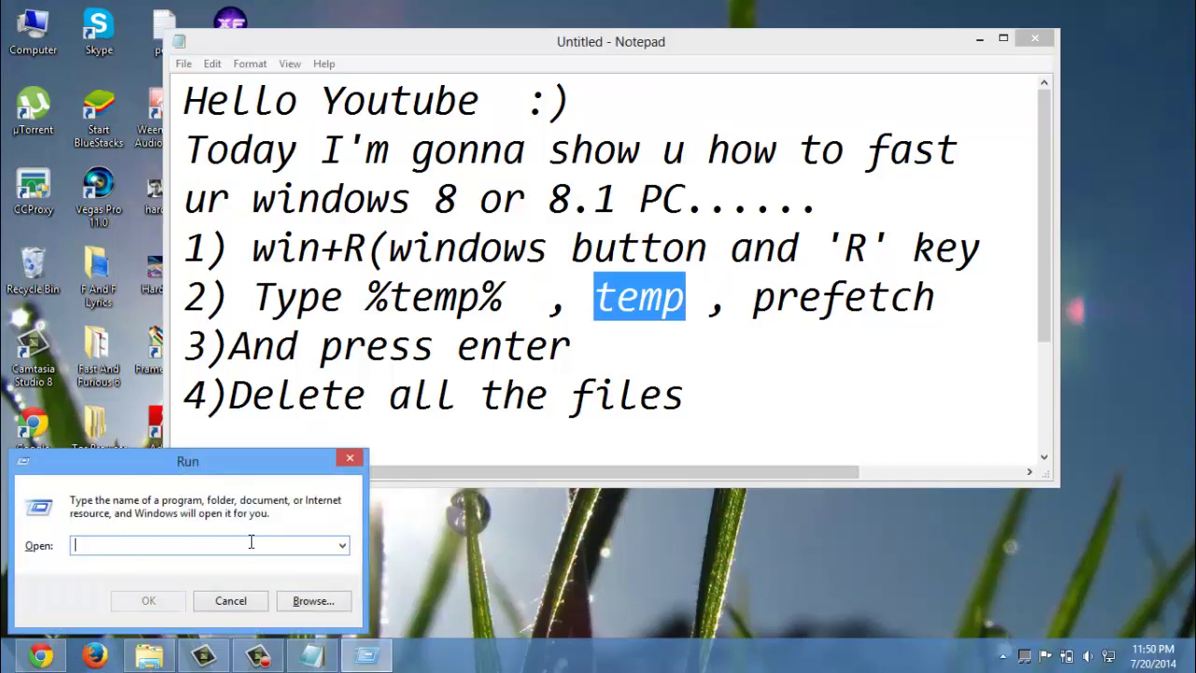
{"action": "type", "text": "temp"}
{"action": "key", "text": "Return"}
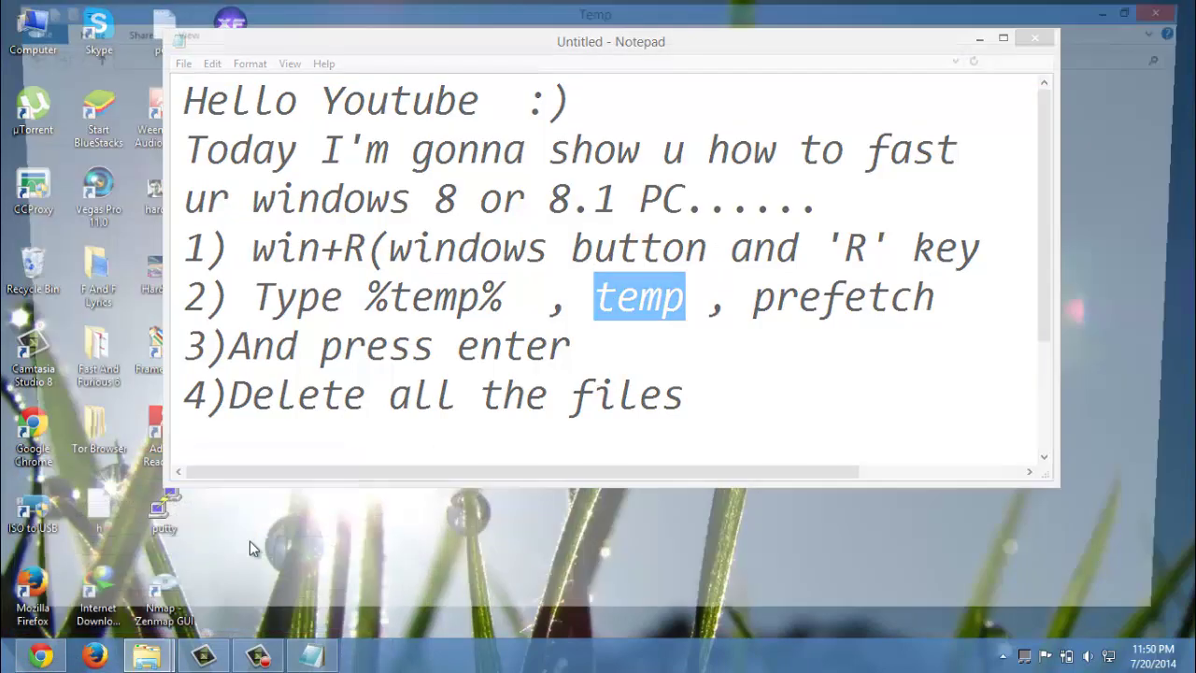
- Permanently delete all items in the Windows Temp folder and minimize its window
{"action": "key", "text": "ctrl+a"}
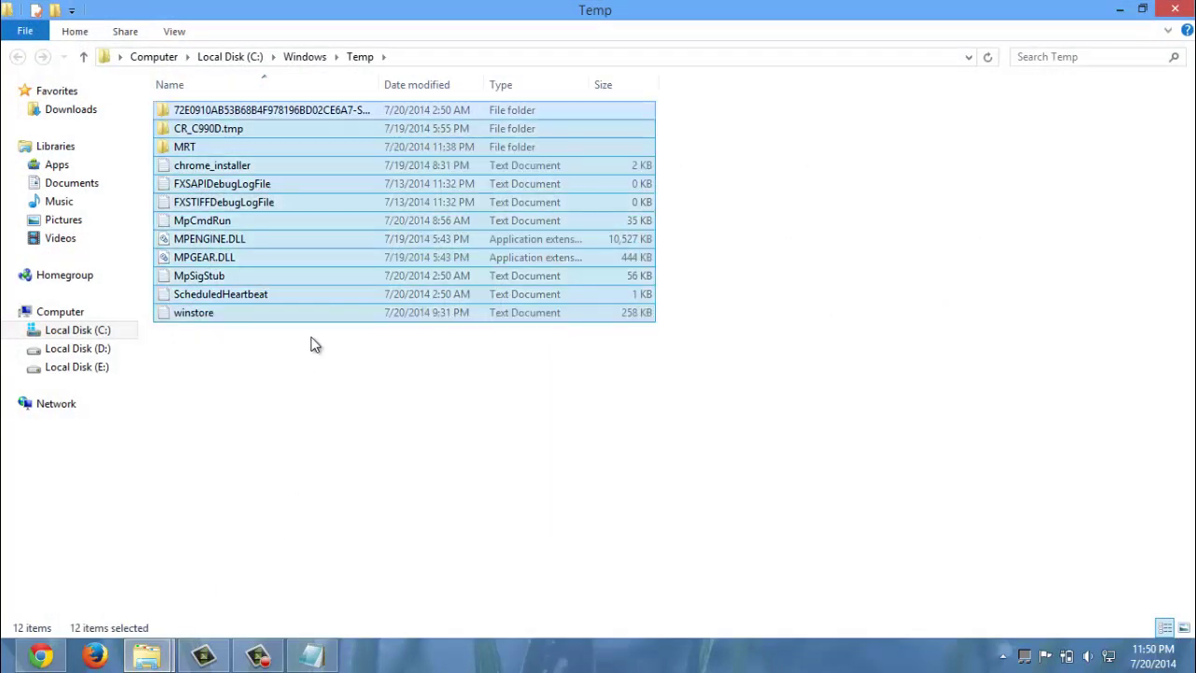
{"action": "key", "text": "shift+Delete"}
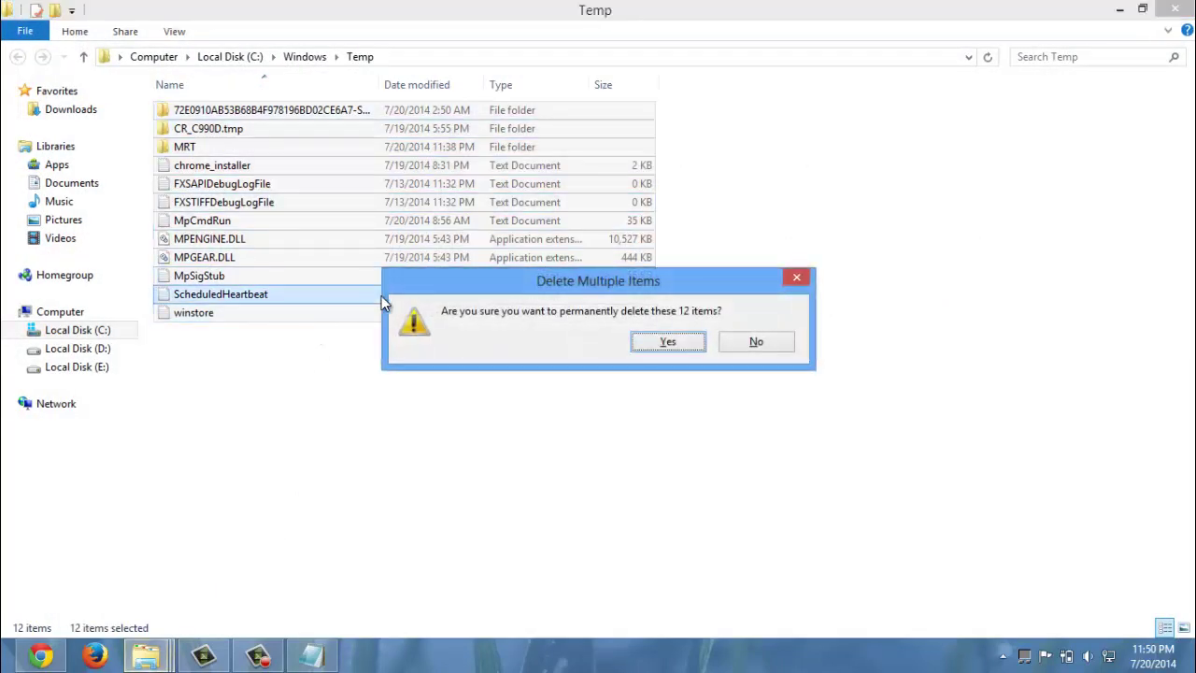
{"action": "key", "text": "Return"}
{"action": "left_click", "coordinate": [524, 252]}
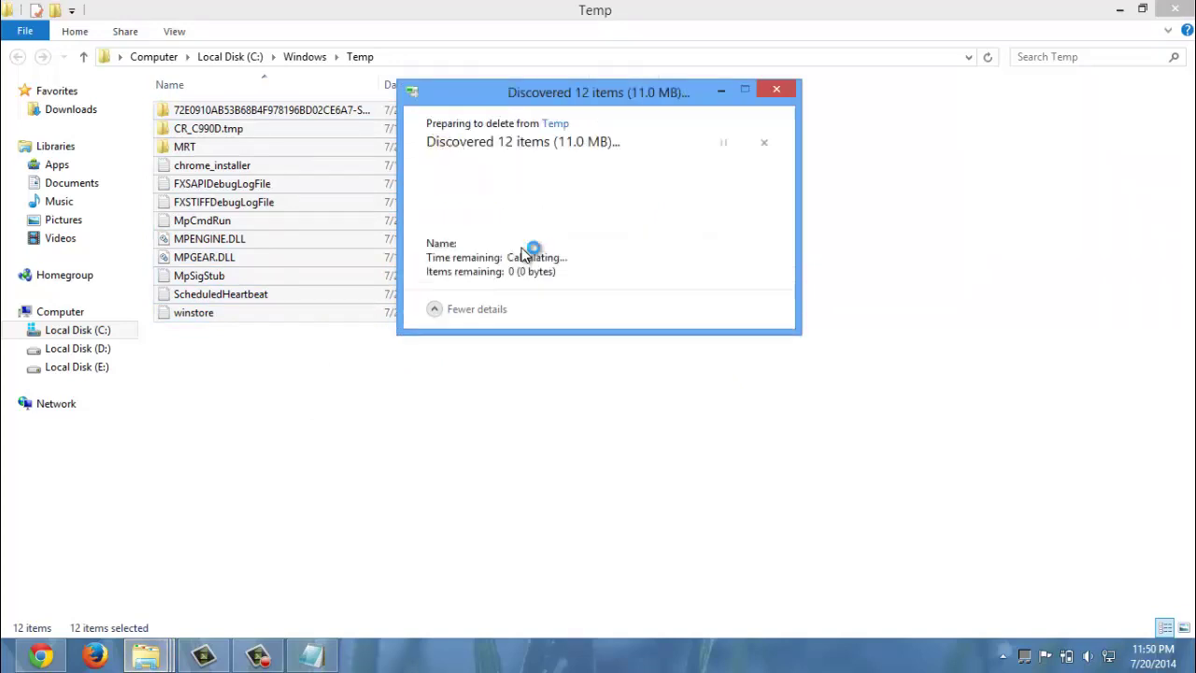
{"action": "left_click", "coordinate": [1126, 8]}
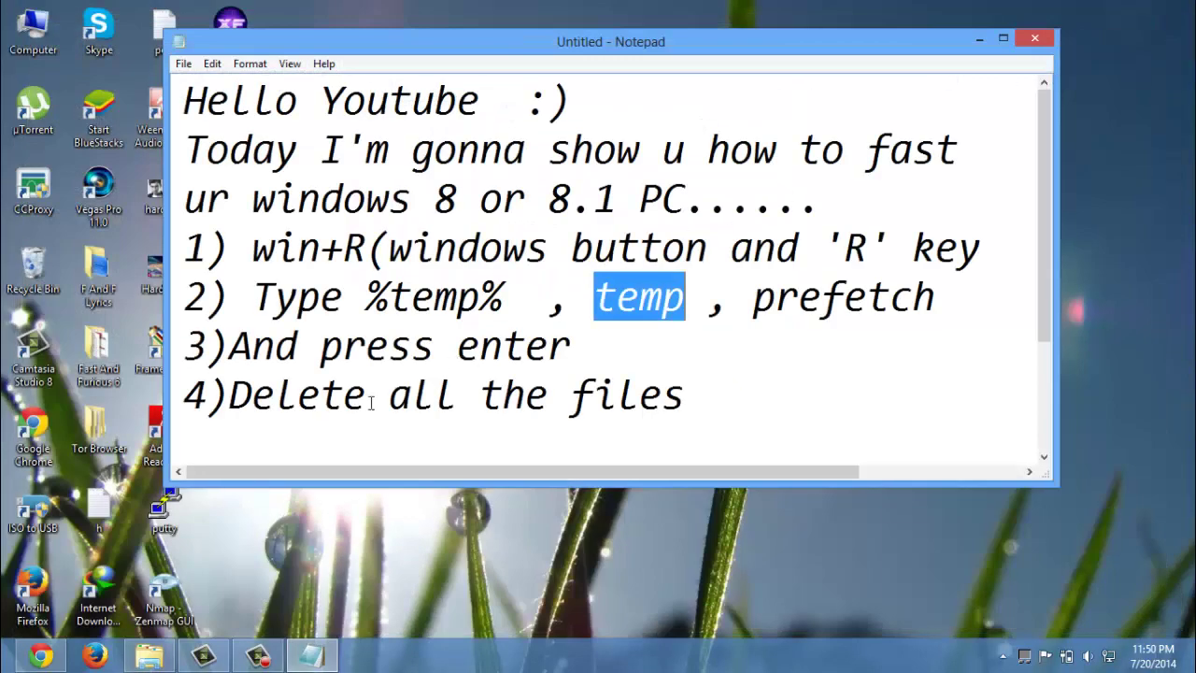
- Open the Windows Prefetch folder by running prefetch from the Run dialog and grant permanent access to it
{"action": "key", "text": "super+r"}
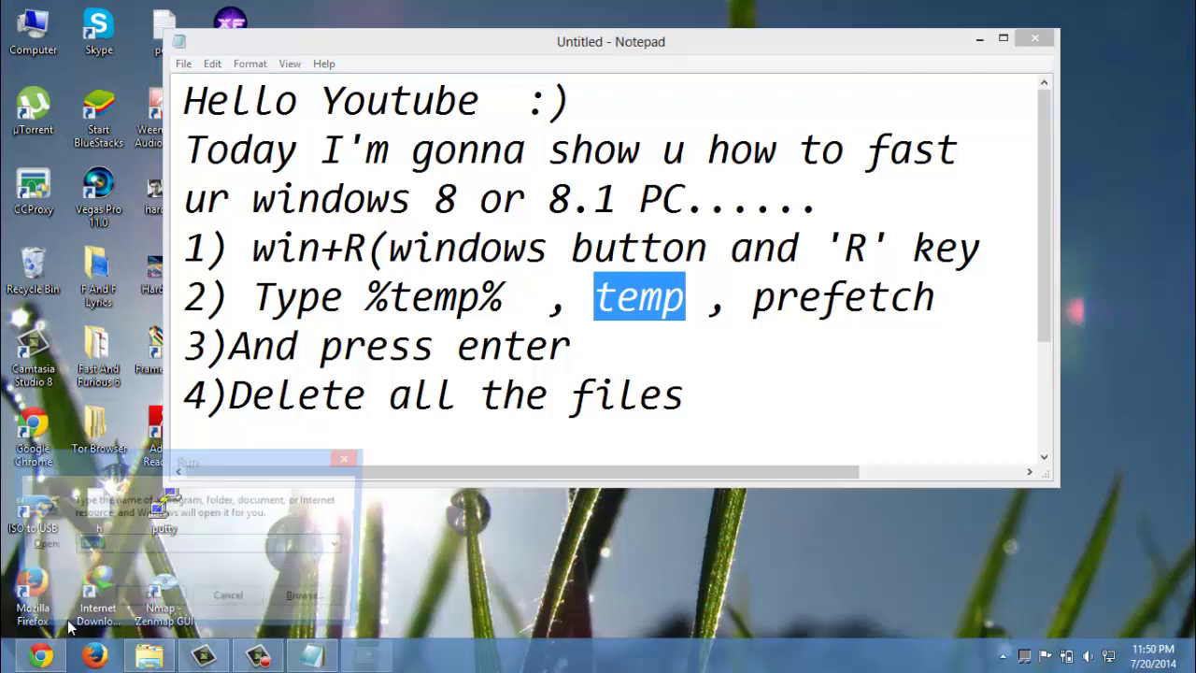
{"action": "key", "text": "BackSpace"}
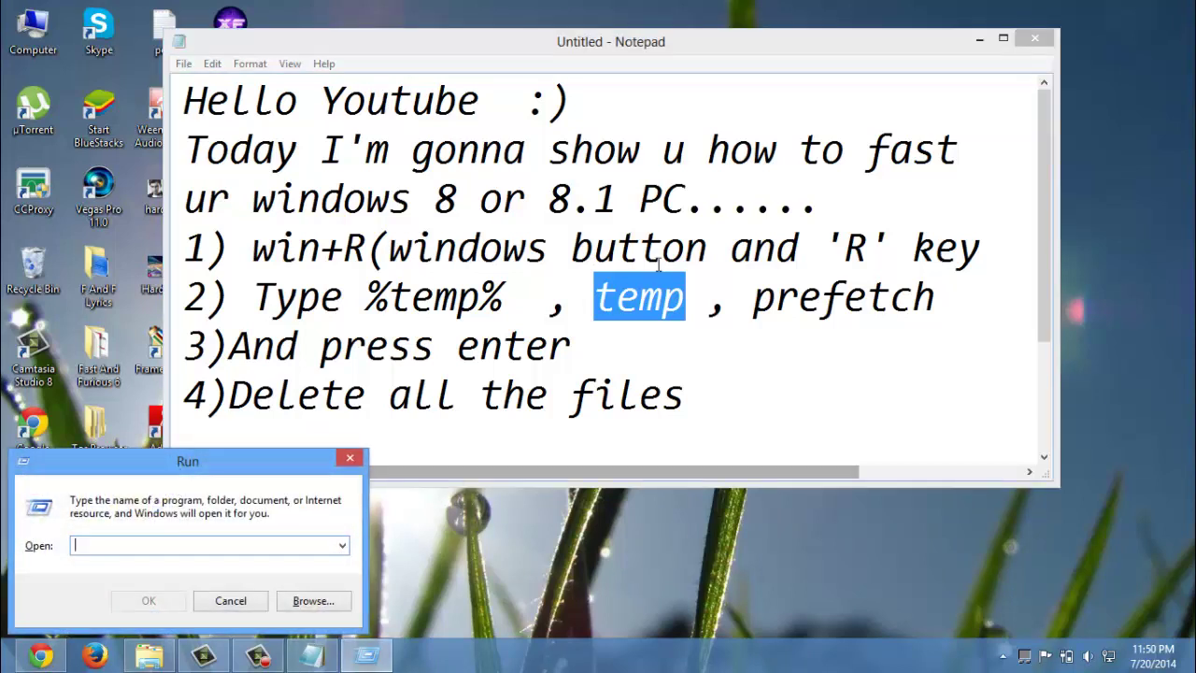
{"action": "left_click_drag", "start_coordinate": [753, 297], "coordinate": [936, 297]}
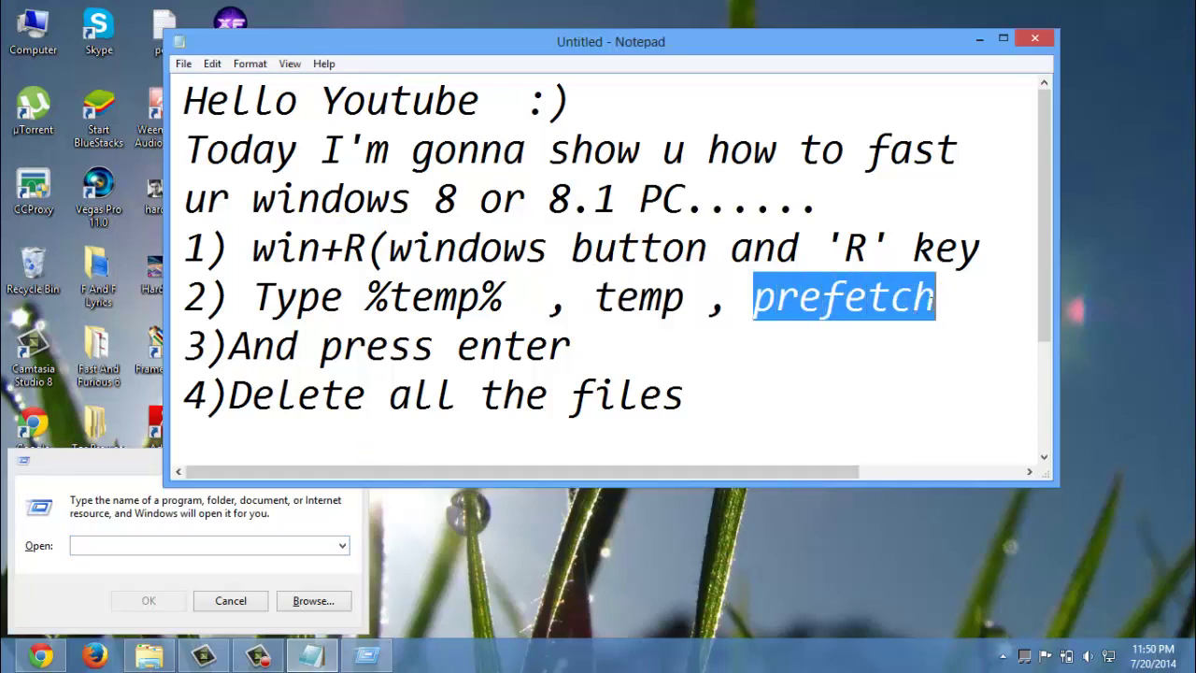
{"action": "left_click", "coordinate": [215, 546]}
{"action": "type", "text": "pre"}
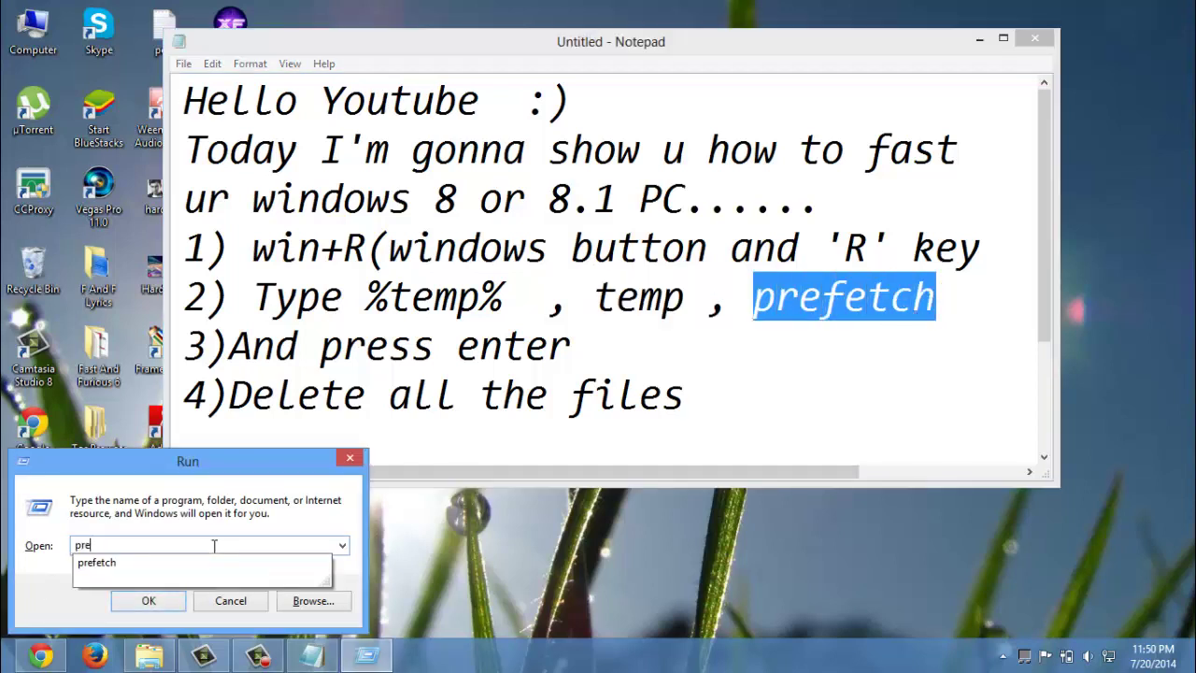
{"action": "type", "text": "fetch"}
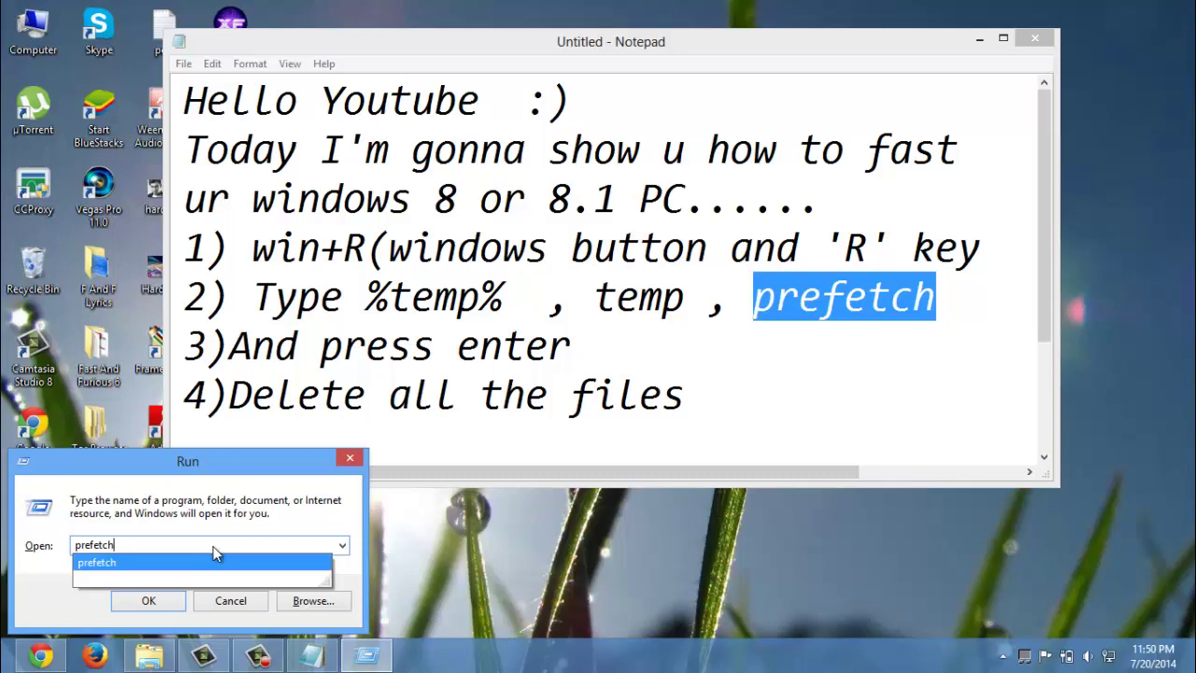
{"action": "key", "text": "Return"}
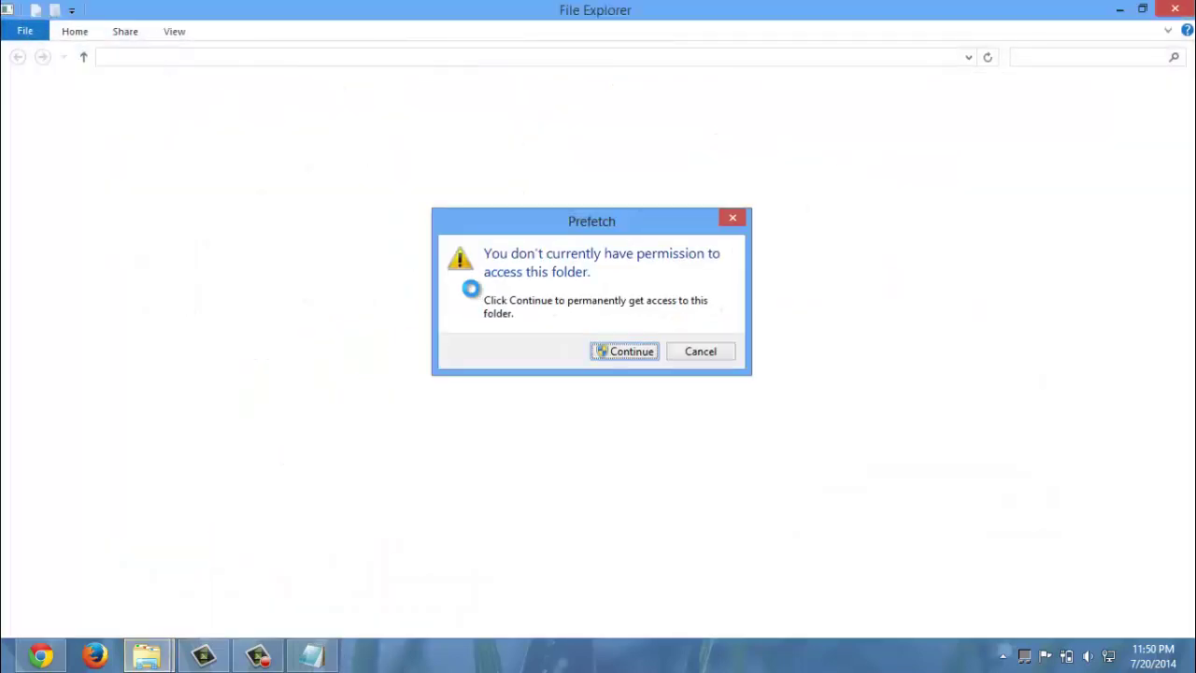
{"action": "key", "text": "Return"}
- Permanently delete all items in the Prefetch folder and close its window
{"action": "key", "text": "ctrl+a"}
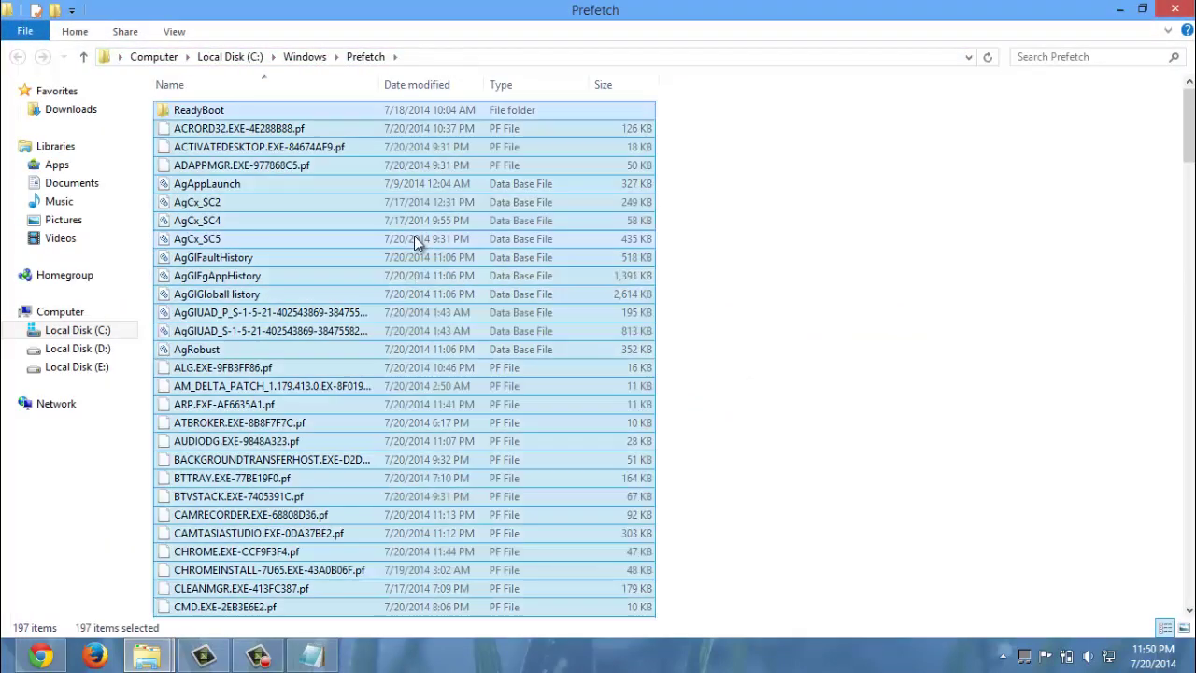
{"action": "key", "text": "shift+Delete"}
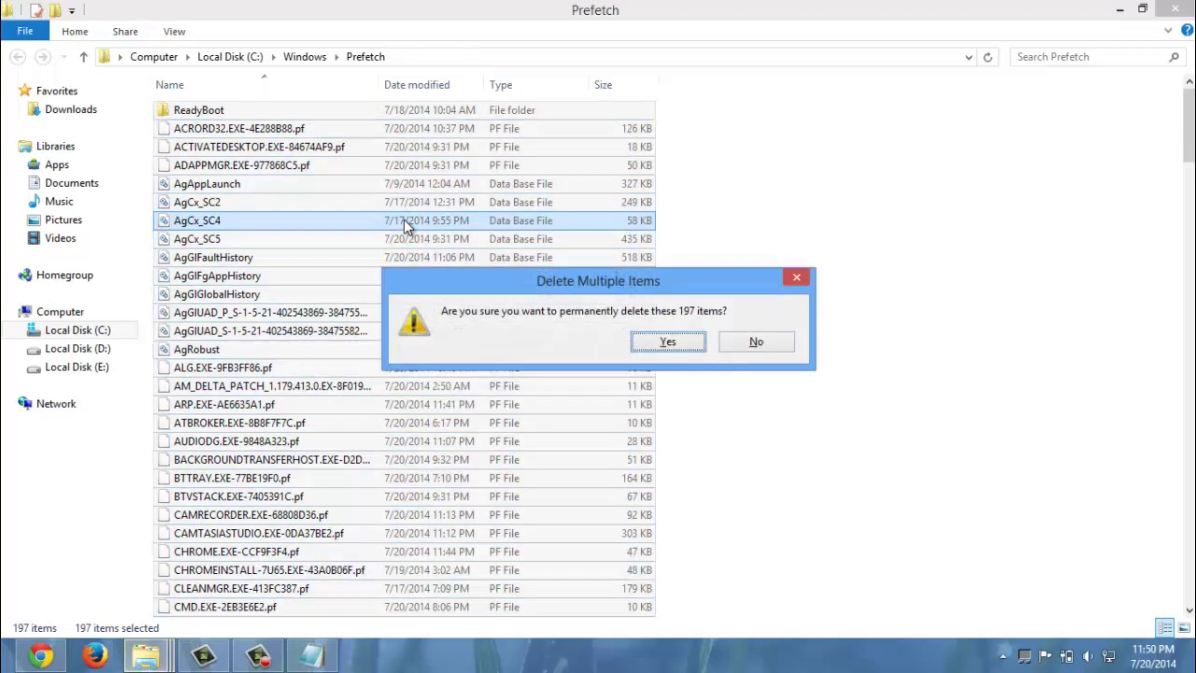
{"action": "key", "text": "Return"}
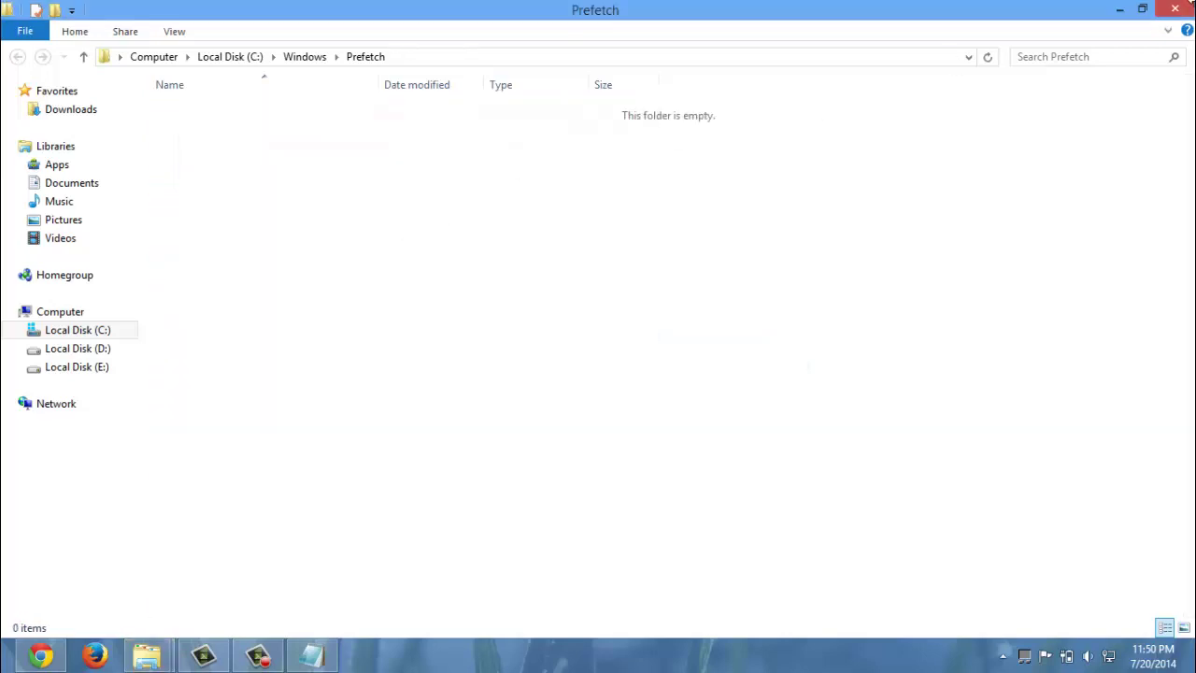
{"action": "left_click", "coordinate": [1175, 8]}
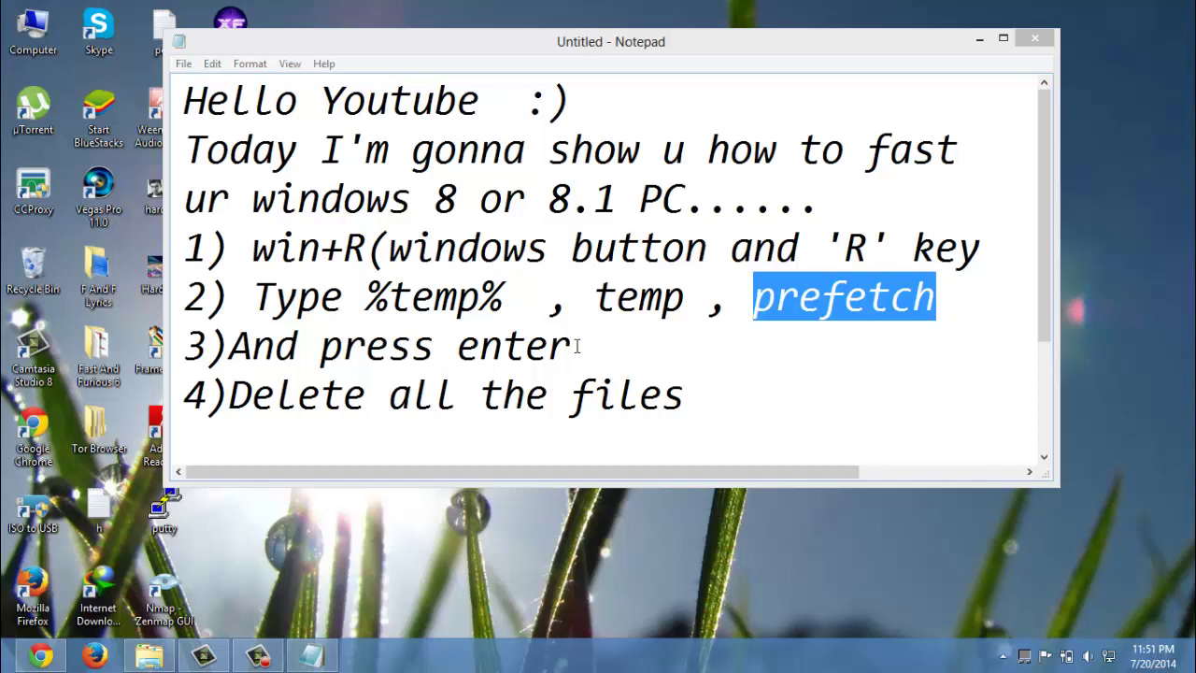
- Highlight the Task Manager and unused software instructions in lines 5 and 6 of the notes
{"action": "left_click_drag", "start_coordinate": [1041, 302], "coordinate": [1045, 371]}
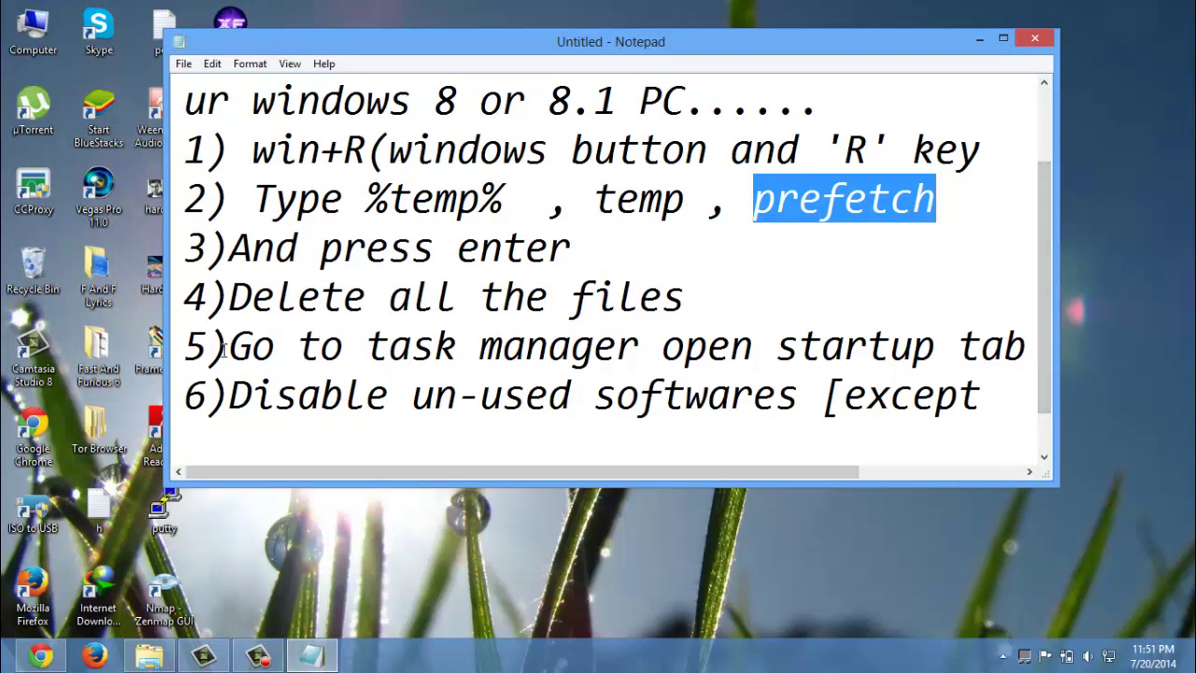
{"action": "left_click_drag", "start_coordinate": [229, 346], "coordinate": [643, 394]}
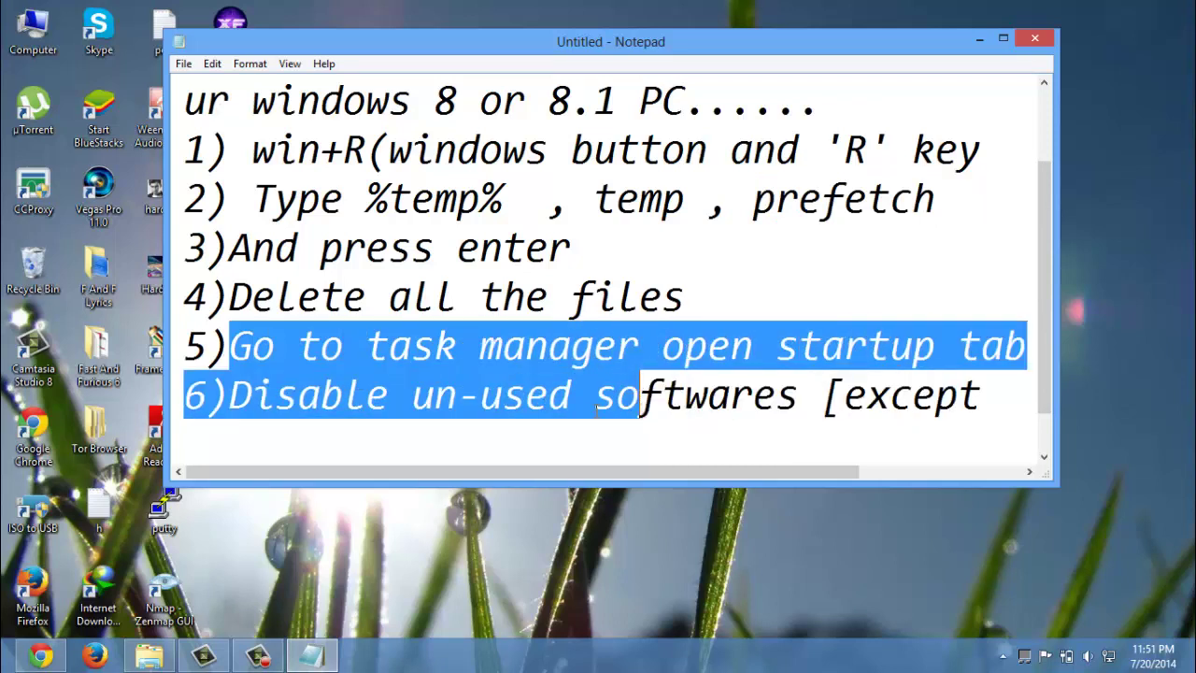
{"action": "left_click", "coordinate": [682, 429]}
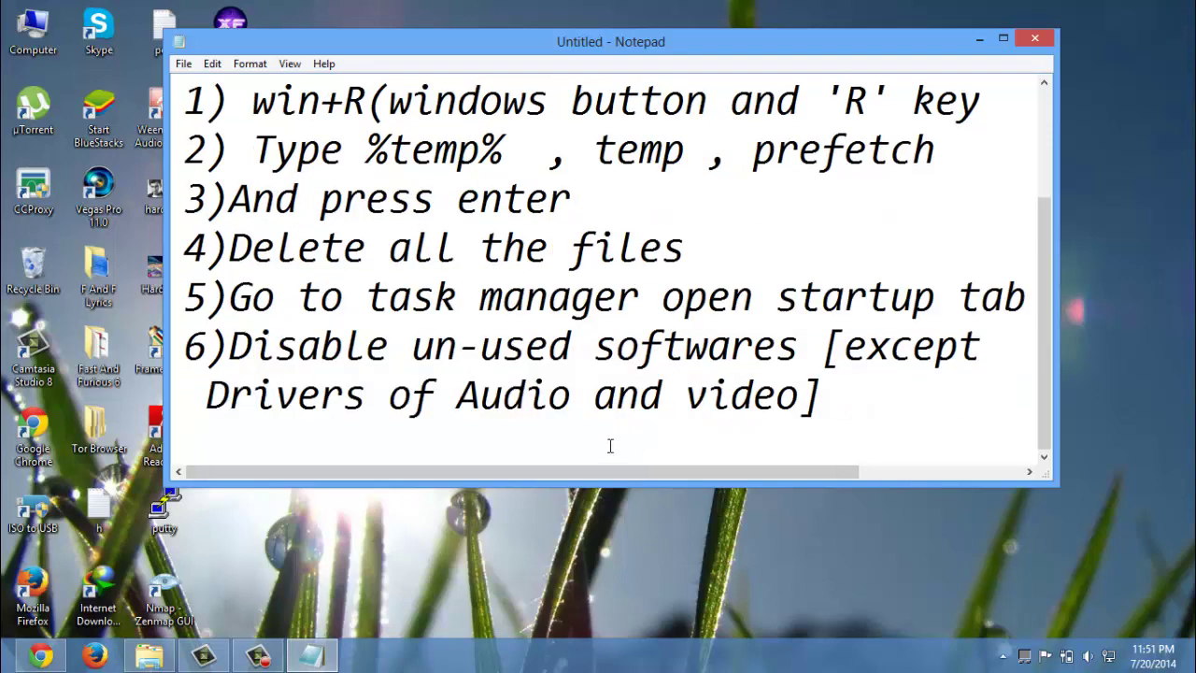
- Open Task Manager in its detailed view, show the startup programs, and move the window clear of the desktop icons
{"action": "right_click", "coordinate": [502, 662]}
{"action": "left_click", "coordinate": [553, 601]}
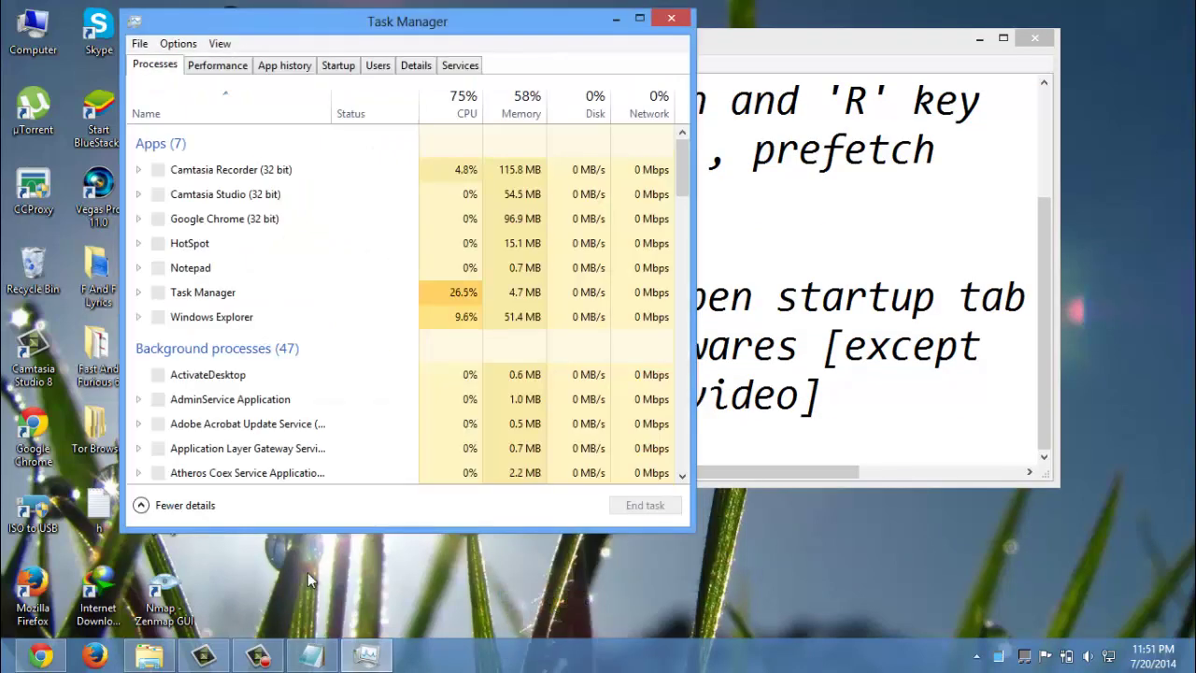
{"action": "left_click", "coordinate": [178, 504]}
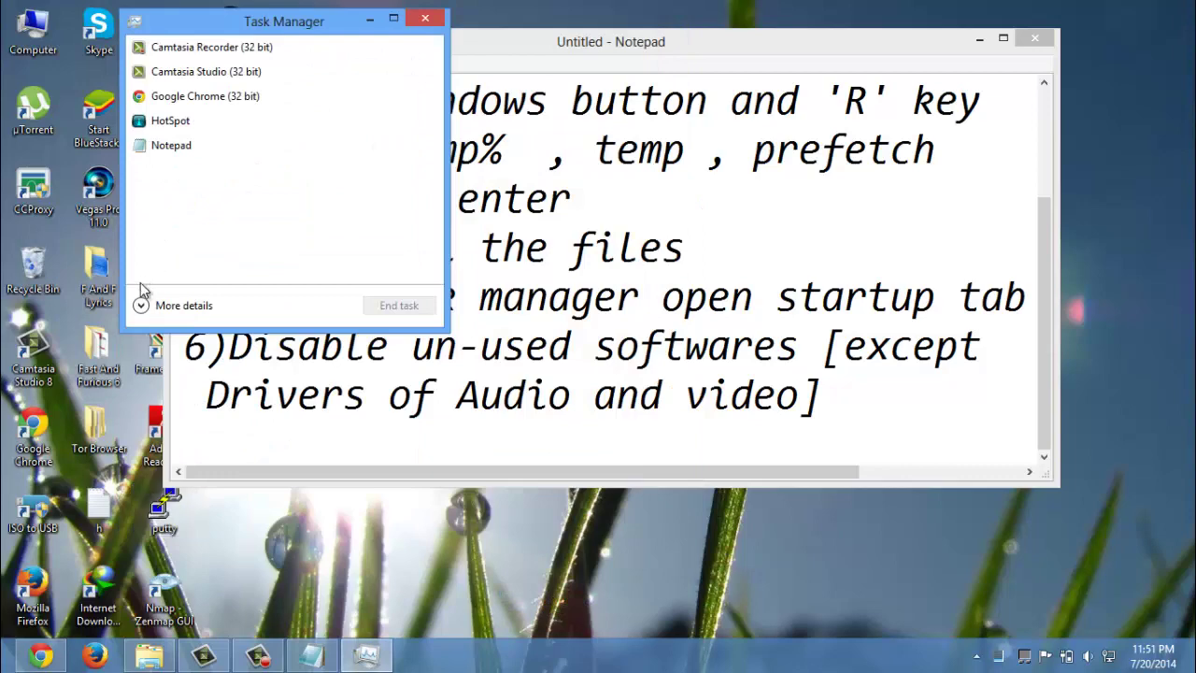
{"action": "left_click", "coordinate": [140, 306]}
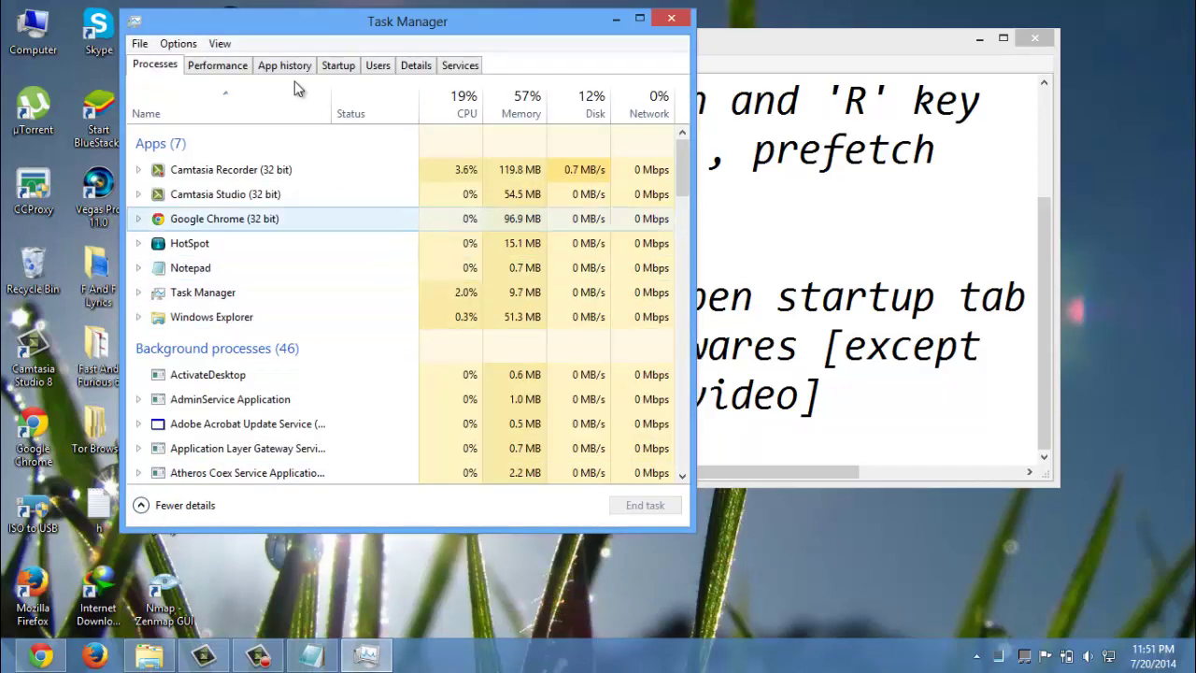
{"action": "left_click", "coordinate": [338, 67]}
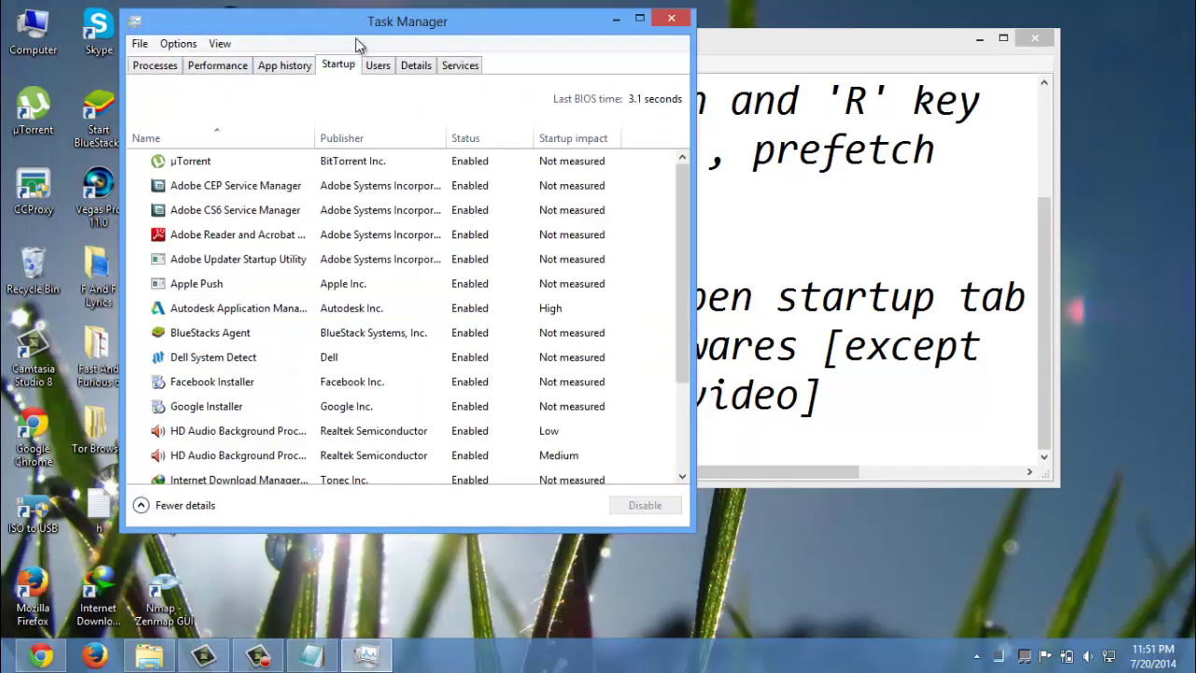
{"action": "left_click_drag", "start_coordinate": [397, 34], "coordinate": [614, 38]}
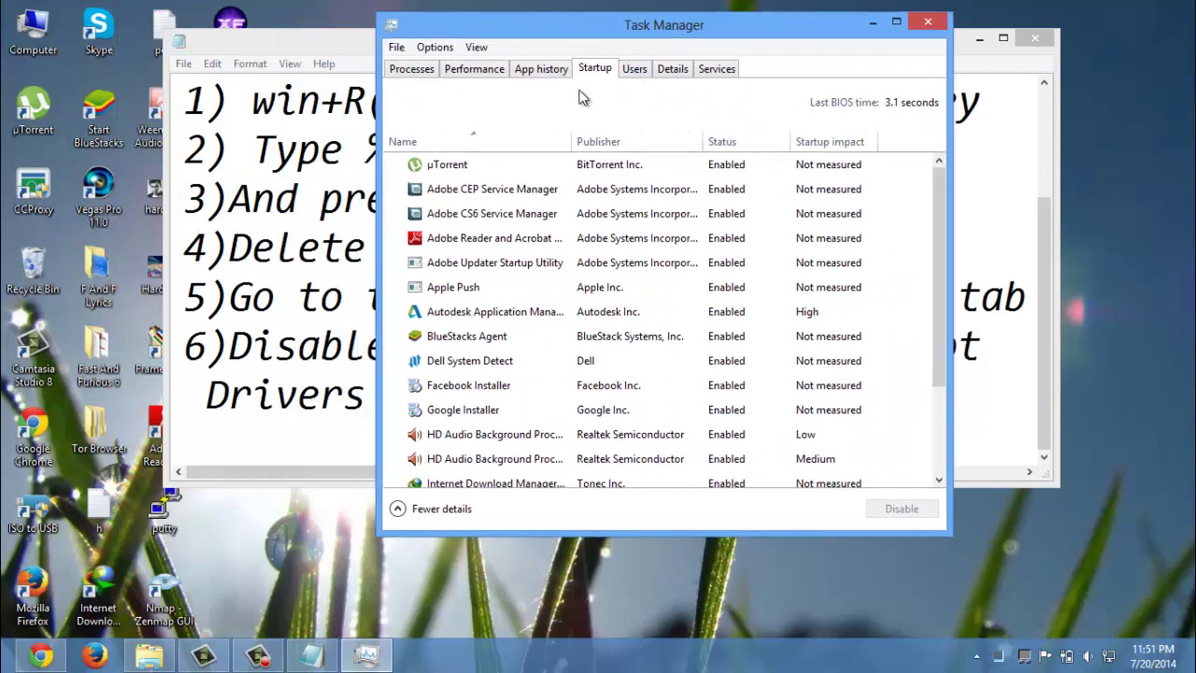
- Disable µTorrent, Adobe CEP Service Manager and Adobe CS6 Service Manager at startup
{"action": "left_click", "coordinate": [641, 166]}
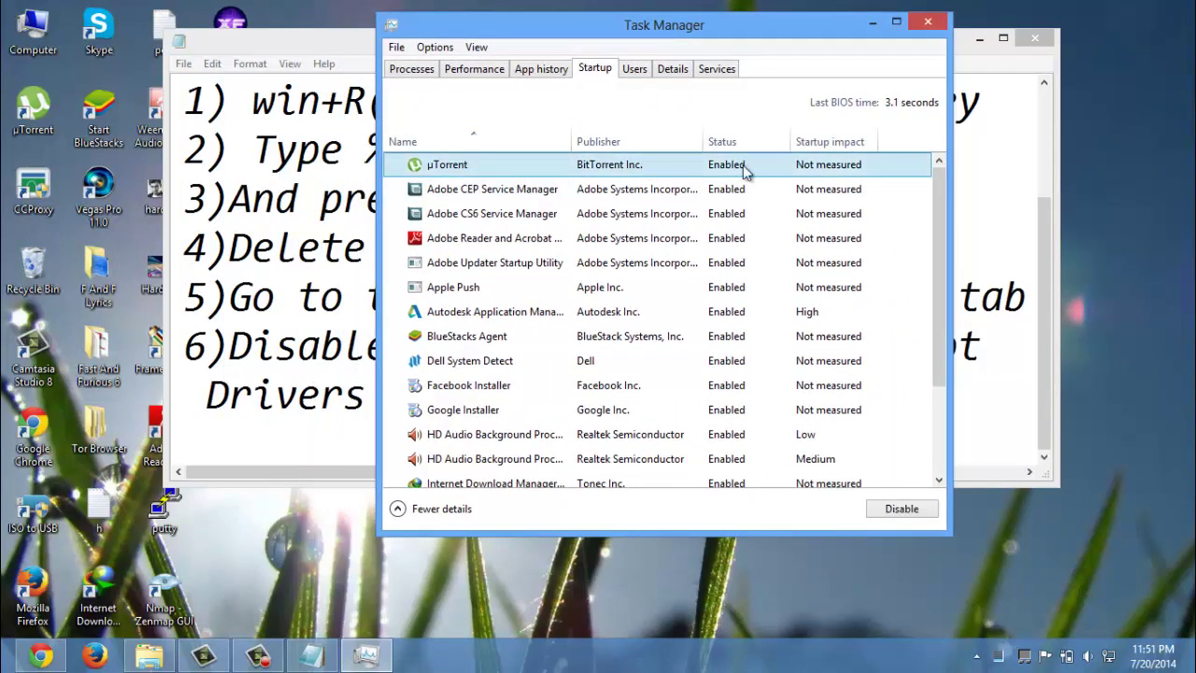
{"action": "left_click", "coordinate": [900, 508]}
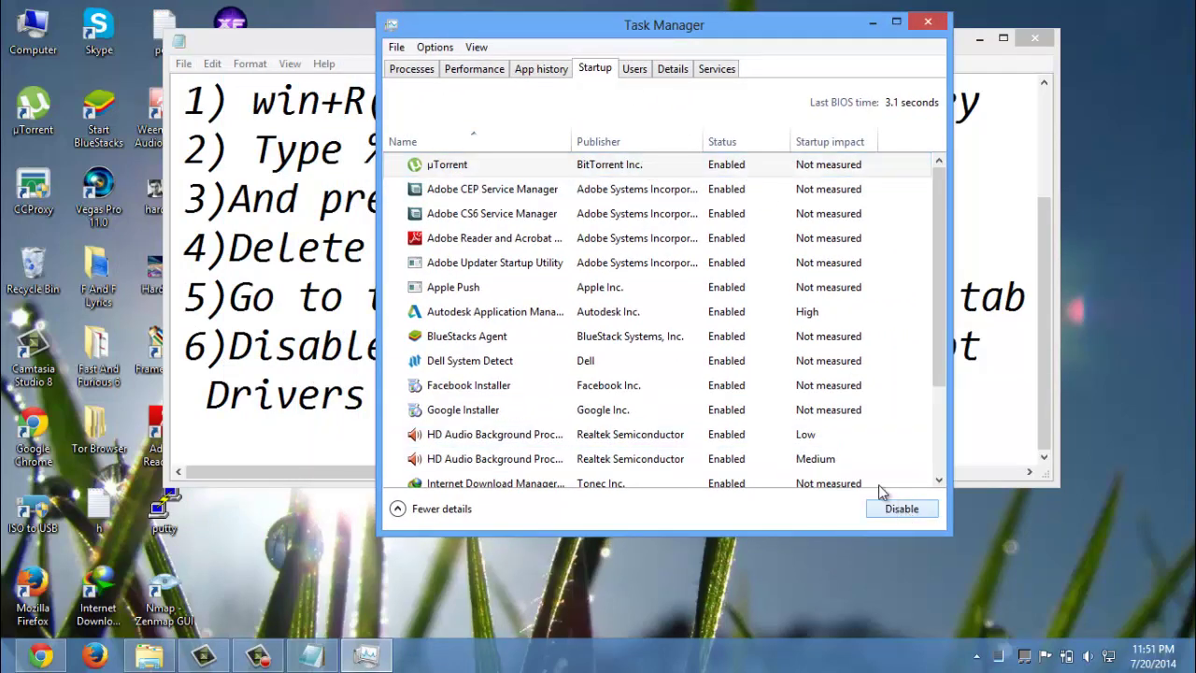
{"action": "left_click", "coordinate": [712, 191]}
{"action": "right_click", "coordinate": [715, 193]}
{"action": "left_click", "coordinate": [725, 205]}
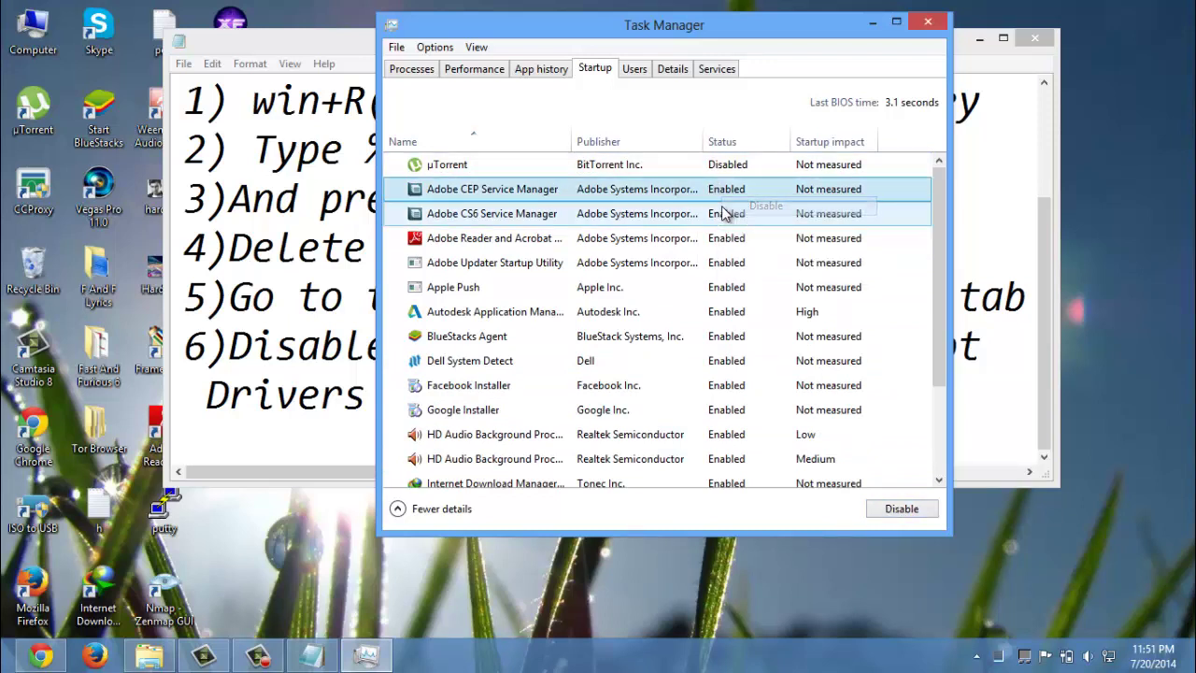
{"action": "right_click", "coordinate": [720, 215]}
{"action": "left_click", "coordinate": [731, 229]}
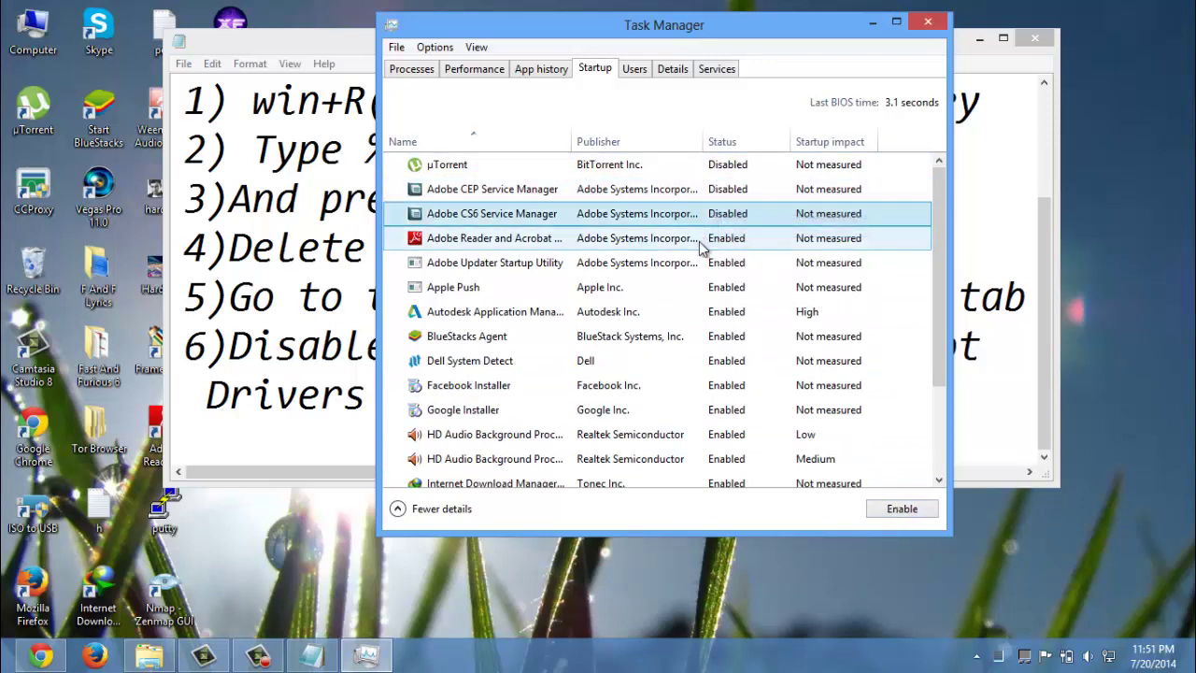
- Disable the Adobe Reader and Acrobat entry, Adobe Updater Startup Utility and Apple Push at startup
{"action": "right_click", "coordinate": [703, 245]}
{"action": "left_click", "coordinate": [719, 256]}
{"action": "right_click", "coordinate": [702, 269]}
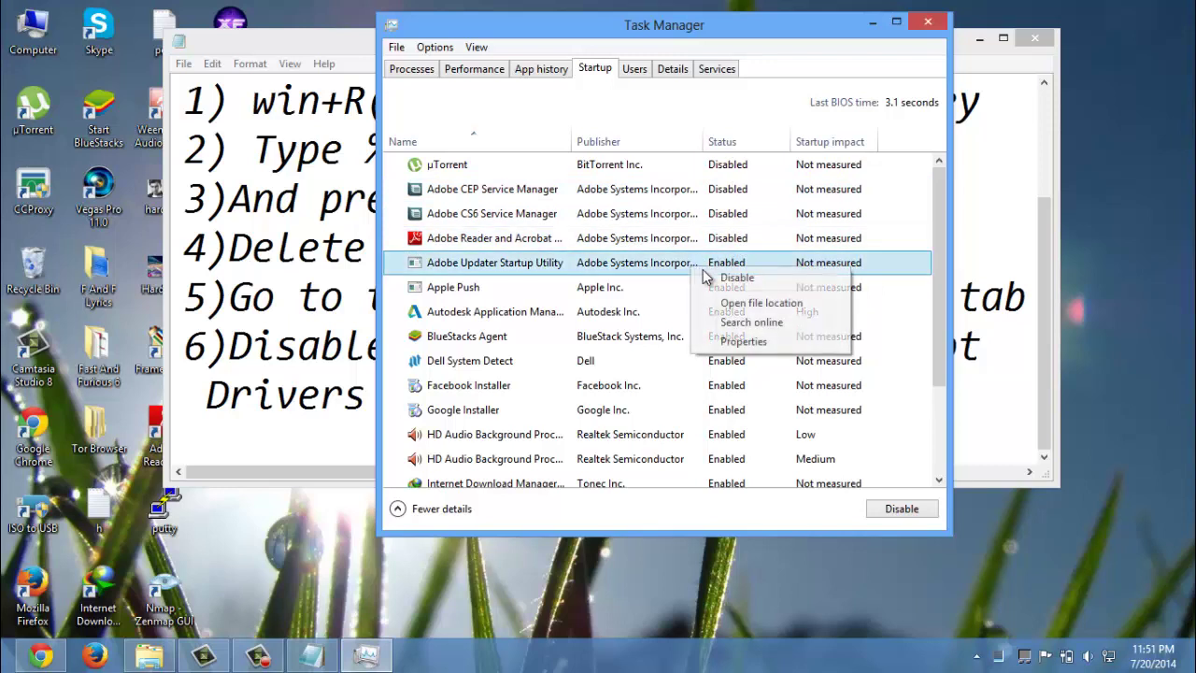
{"action": "left_click", "coordinate": [734, 277]}
{"action": "left_click", "coordinate": [708, 289]}
{"action": "right_click", "coordinate": [709, 291]}
{"action": "left_click", "coordinate": [717, 304]}
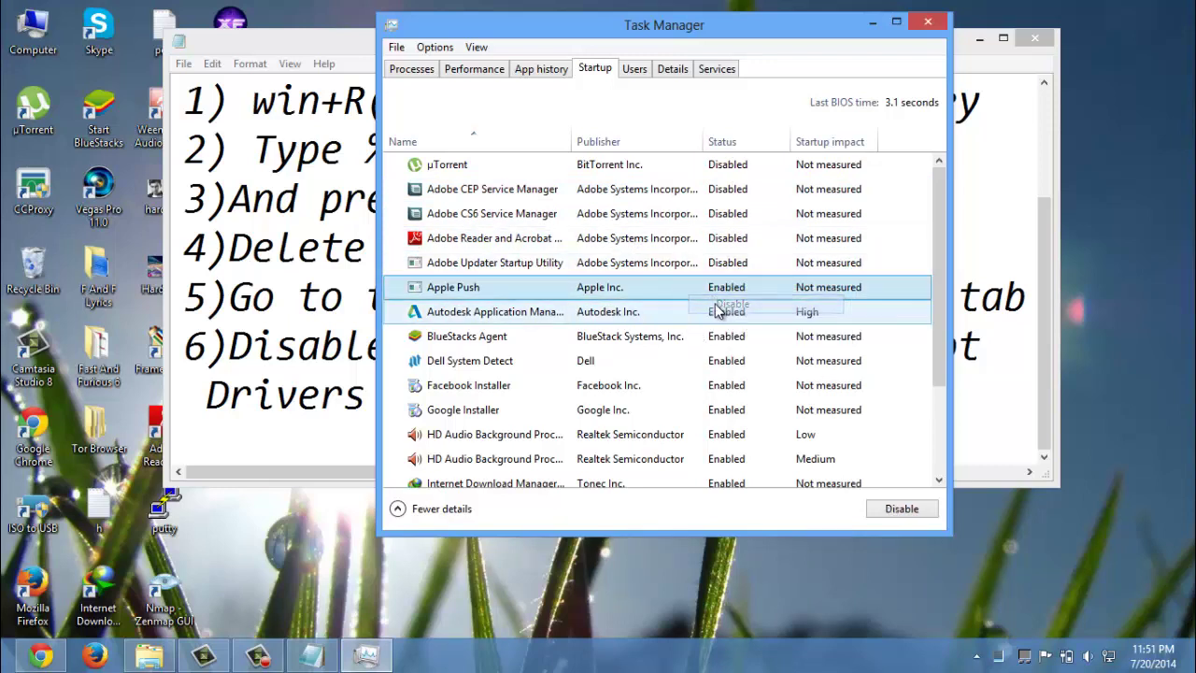
- Disable the Autodesk Application Manager, BlueStacks Agent and Dell System Detect startup entries
{"action": "right_click", "coordinate": [716, 314]}
{"action": "left_click", "coordinate": [738, 325]}
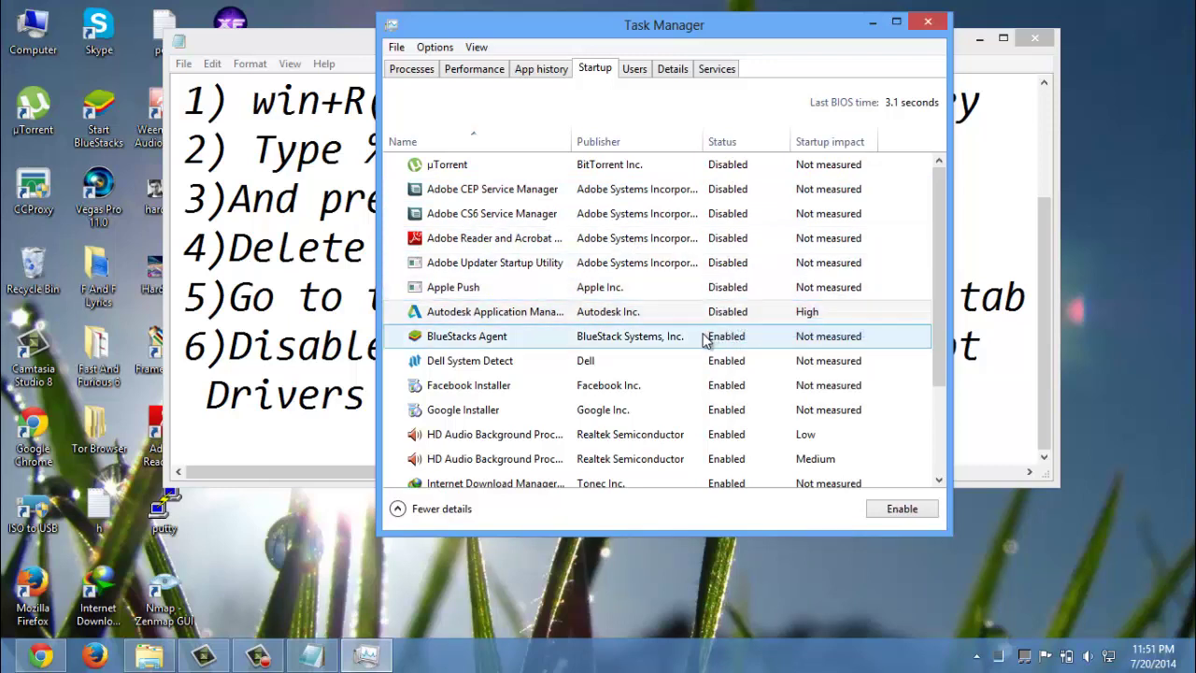
{"action": "right_click", "coordinate": [705, 342]}
{"action": "left_click", "coordinate": [716, 353]}
{"action": "left_click", "coordinate": [712, 364]}
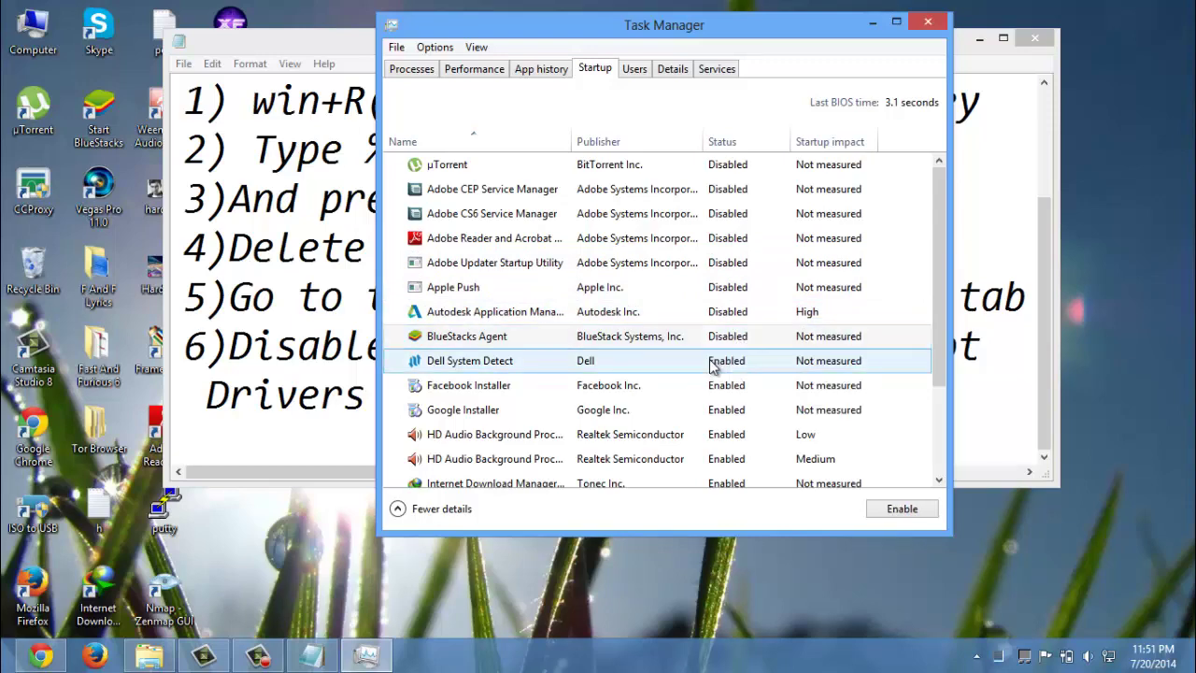
{"action": "right_click", "coordinate": [712, 367]}
{"action": "left_click", "coordinate": [752, 371]}
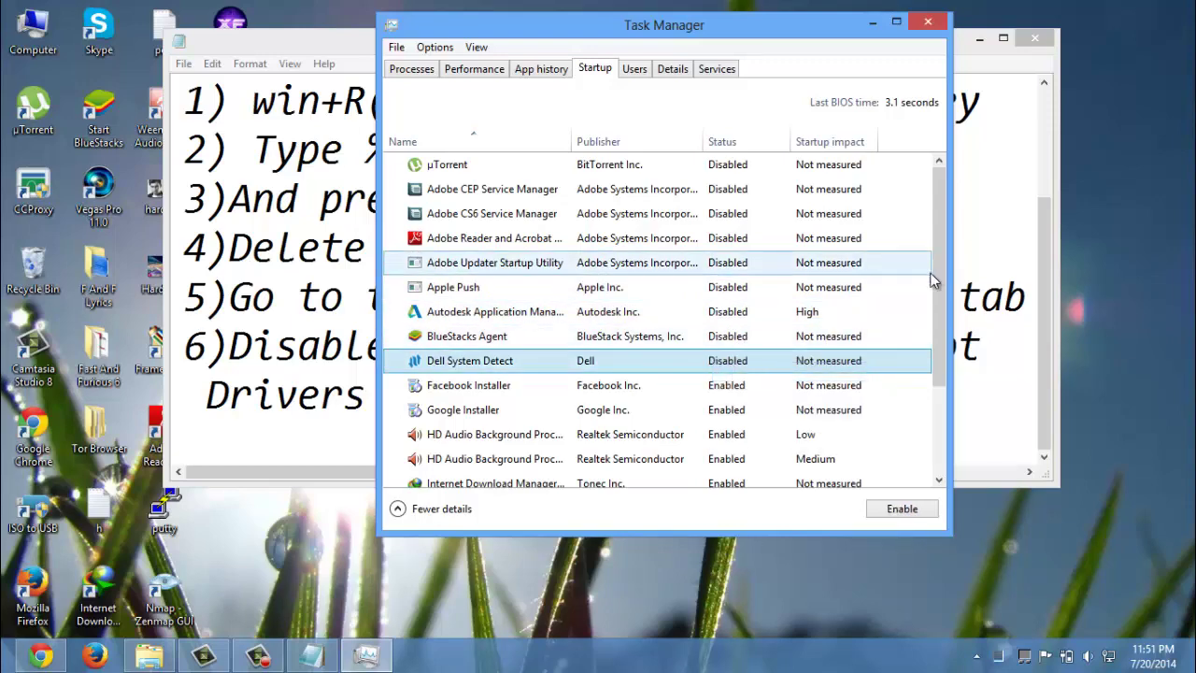
- Disable Facebook Installer and Google Installer at startup
{"action": "left_click_drag", "start_coordinate": [938, 282], "coordinate": [938, 355]}
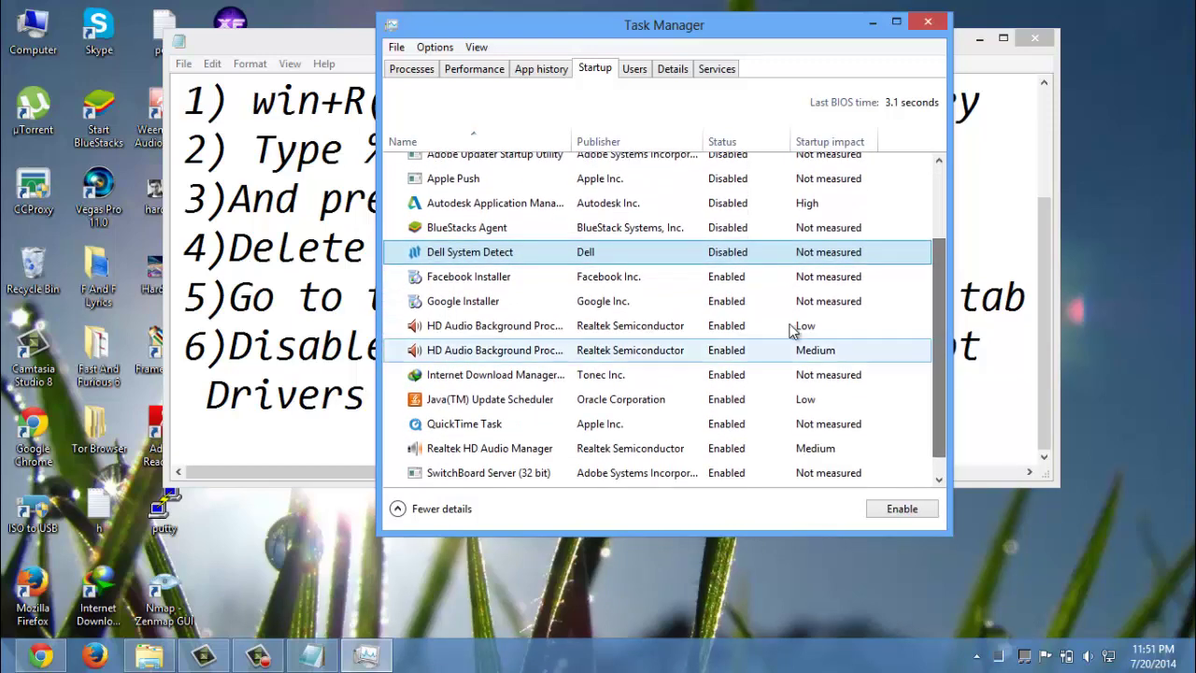
{"action": "right_click", "coordinate": [707, 283]}
{"action": "left_click", "coordinate": [740, 287]}
{"action": "right_click", "coordinate": [711, 308]}
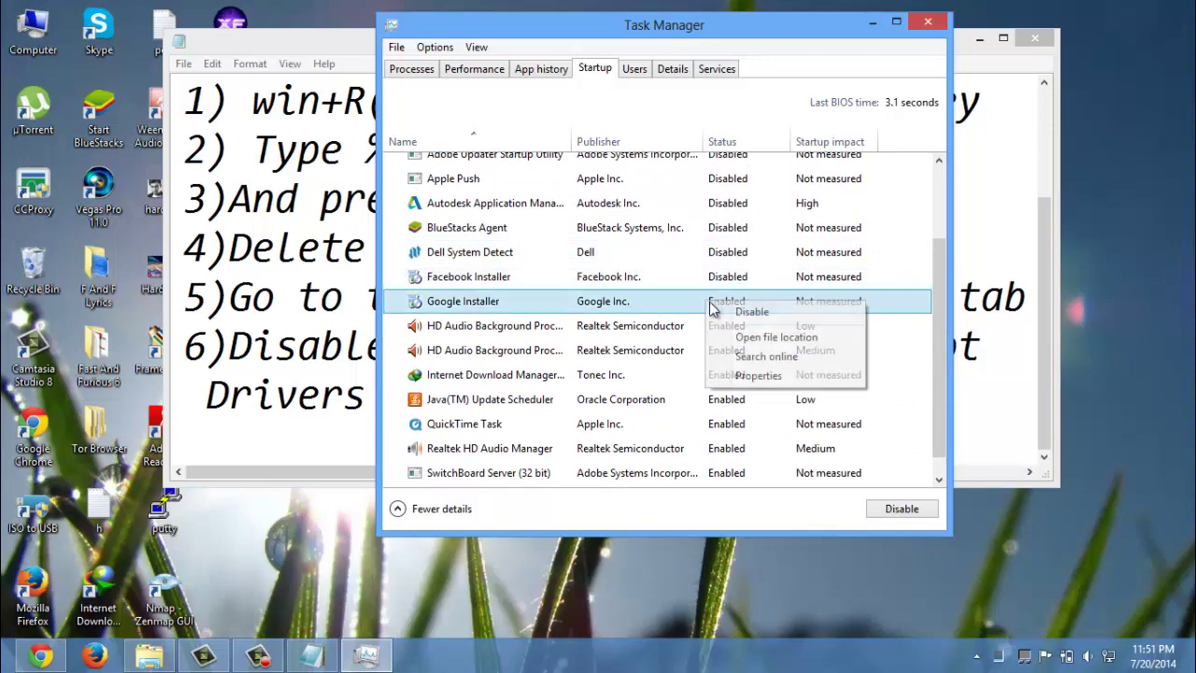
{"action": "left_click", "coordinate": [752, 312]}
- Arrange Task Manager and the notes side by side and highlight "Drivers of Audio" in the notes
{"action": "left_click", "coordinate": [694, 335]}
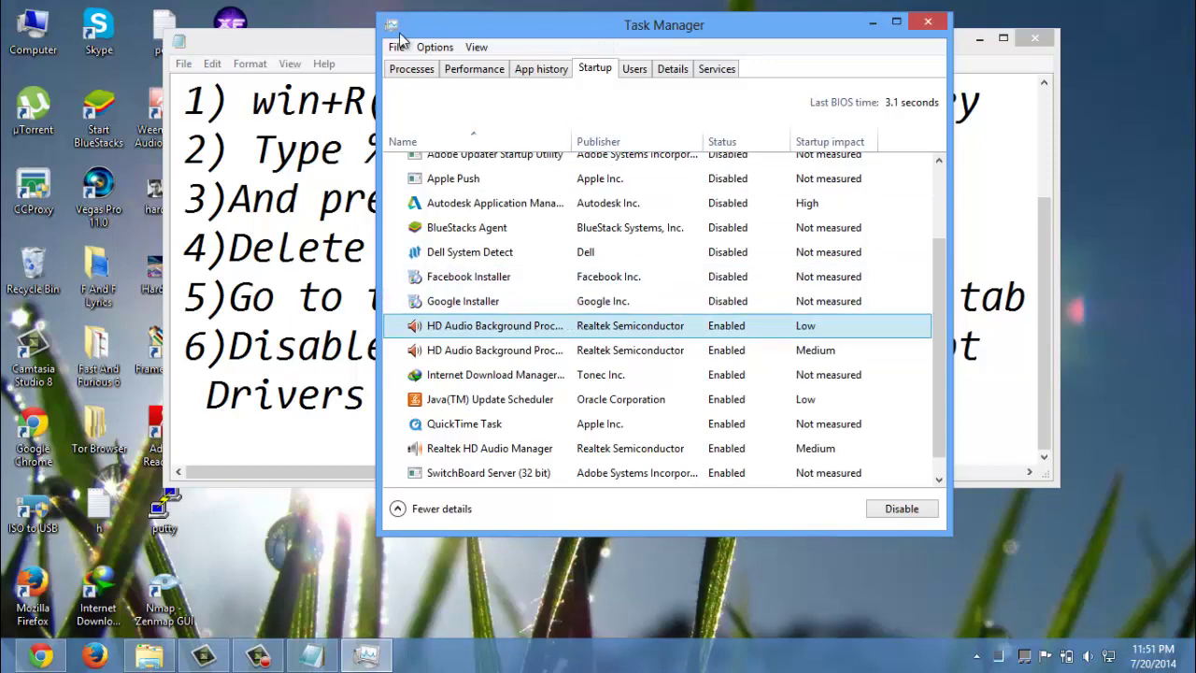
{"action": "left_click_drag", "start_coordinate": [452, 34], "coordinate": [706, 49]}
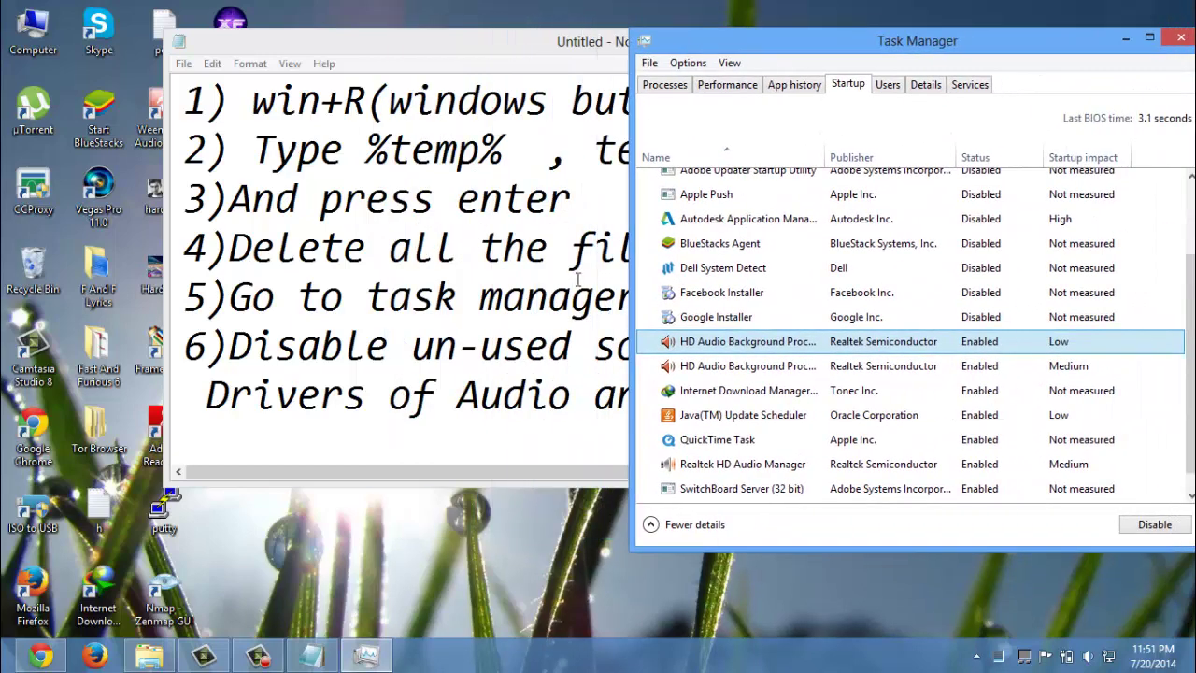
{"action": "left_click", "coordinate": [456, 394]}
{"action": "left_click_drag", "start_coordinate": [457, 395], "coordinate": [503, 396]}
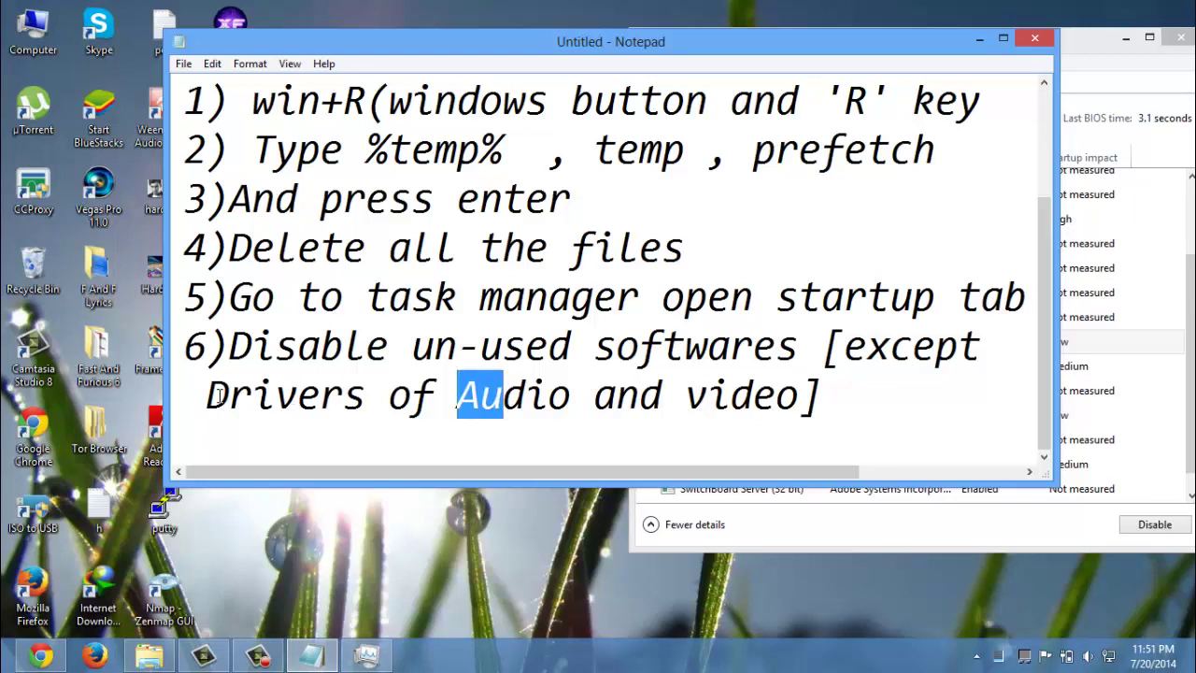
{"action": "left_click_drag", "start_coordinate": [207, 396], "coordinate": [559, 415]}
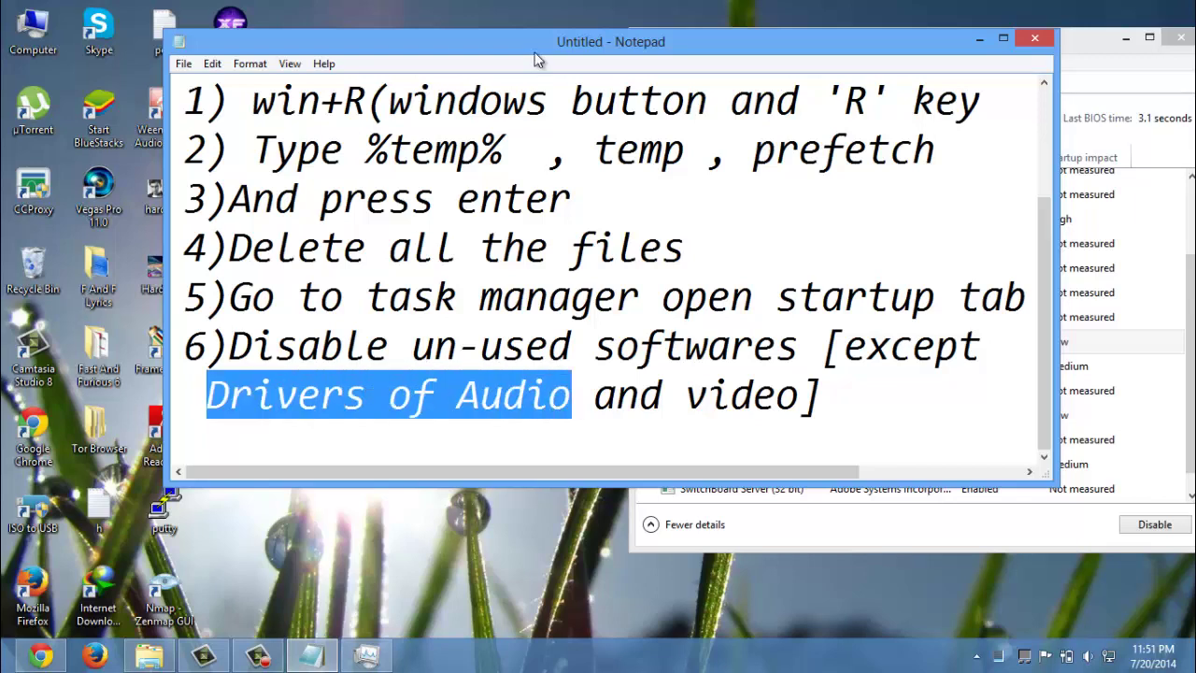
{"action": "left_click_drag", "start_coordinate": [535, 52], "coordinate": [348, 46]}
{"action": "left_click", "coordinate": [910, 43]}
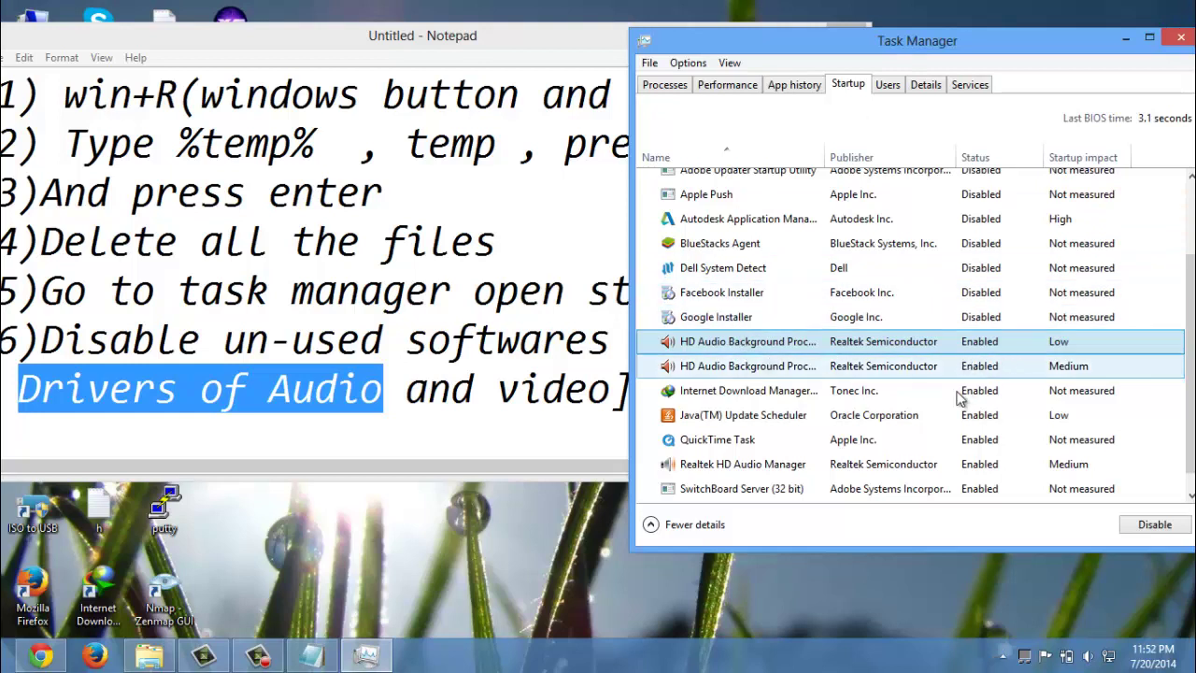
- Disable Internet Download Manager, Java(TM) Update Scheduler and QuickTime Task at startup
{"action": "left_click", "coordinate": [908, 401]}
{"action": "right_click", "coordinate": [953, 391]}
{"action": "left_click", "coordinate": [976, 400]}
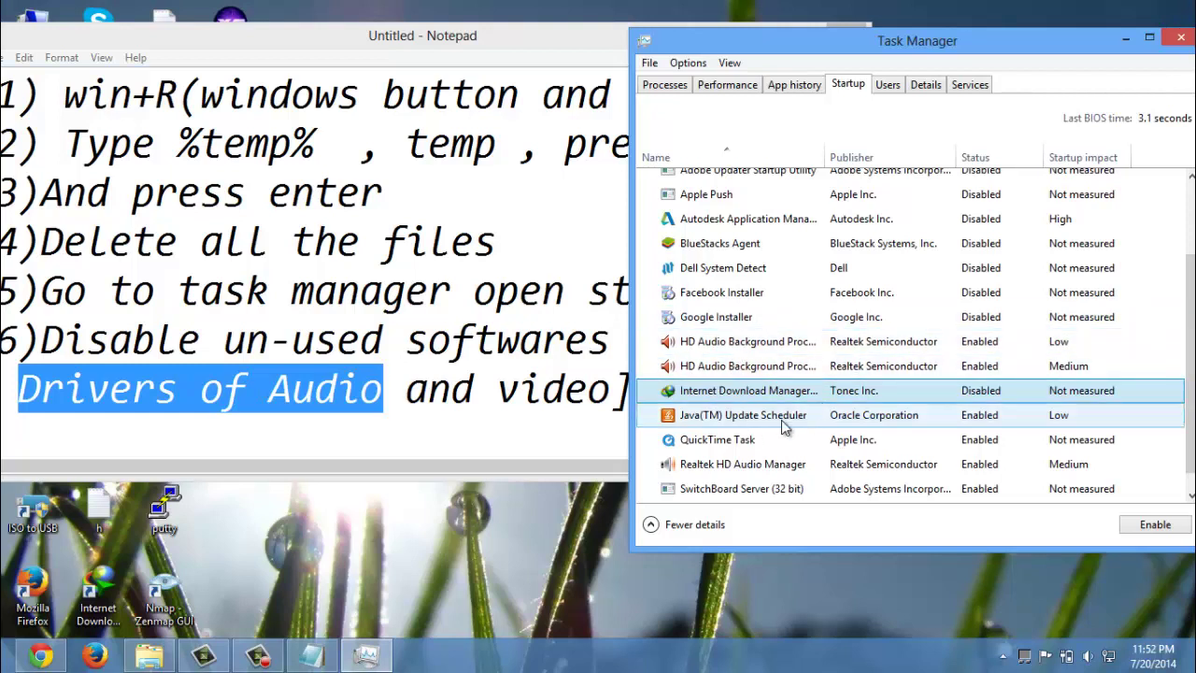
{"action": "left_click", "coordinate": [841, 415]}
{"action": "right_click", "coordinate": [849, 411]}
{"action": "left_click", "coordinate": [863, 420]}
{"action": "left_click", "coordinate": [889, 443]}
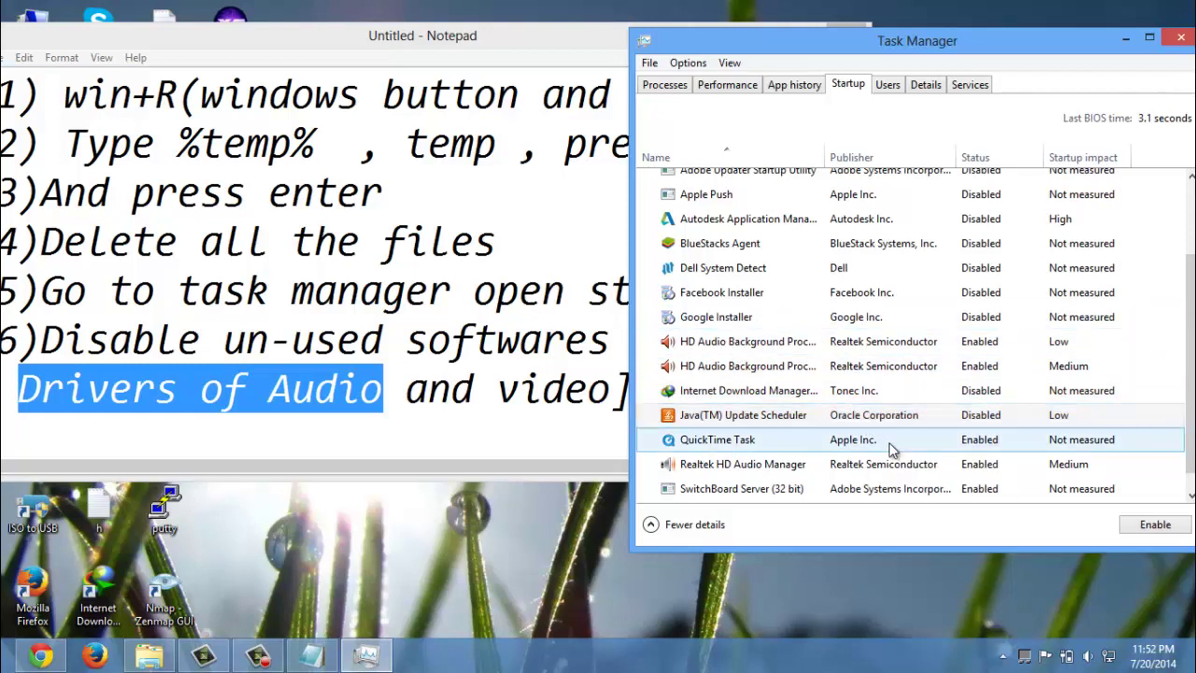
{"action": "right_click", "coordinate": [889, 443]}
{"action": "left_click", "coordinate": [914, 456]}
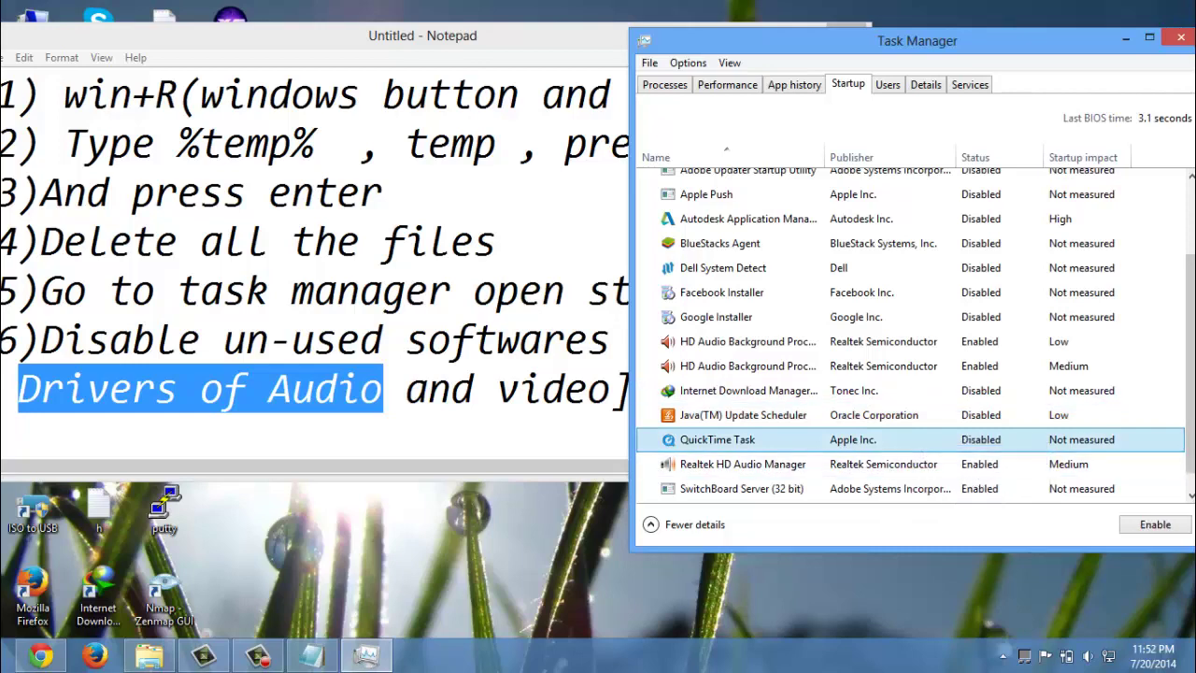
- Disable Realtek HD Audio Manager, SwitchBoard Server (32 bit) and WordWeb at startup
{"action": "scroll", "coordinate": [841, 448], "scroll_direction": "down", "scroll_amount": 1}
{"action": "left_click", "coordinate": [835, 445]}
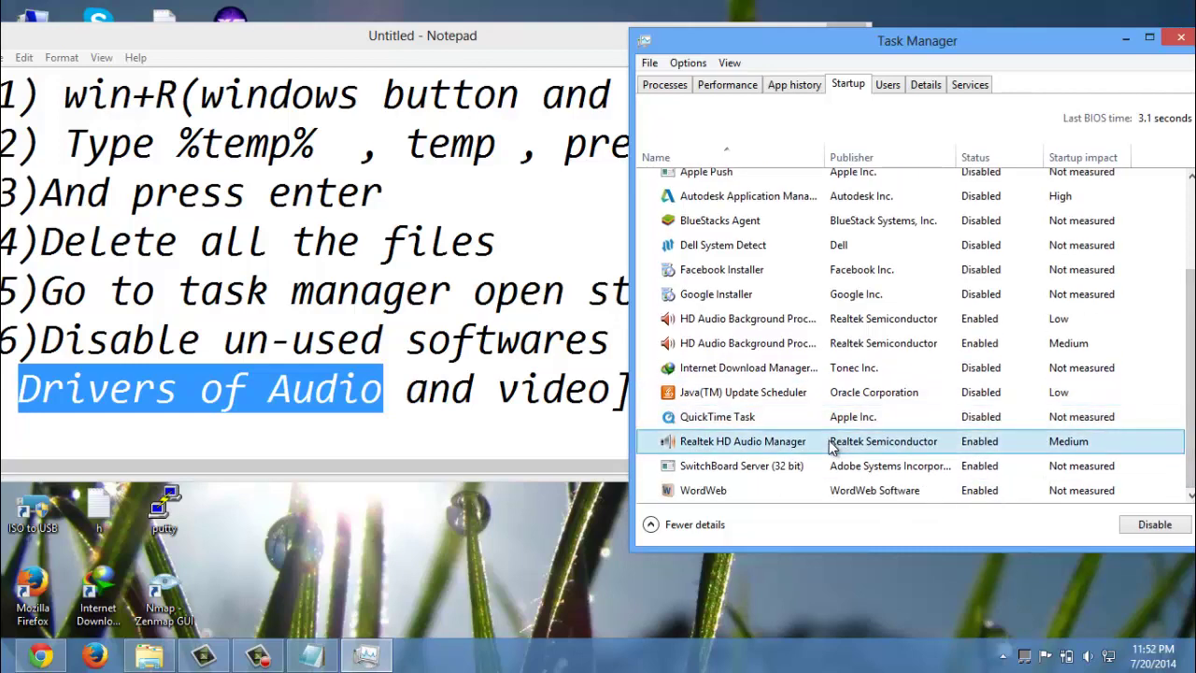
{"action": "right_click", "coordinate": [857, 458]}
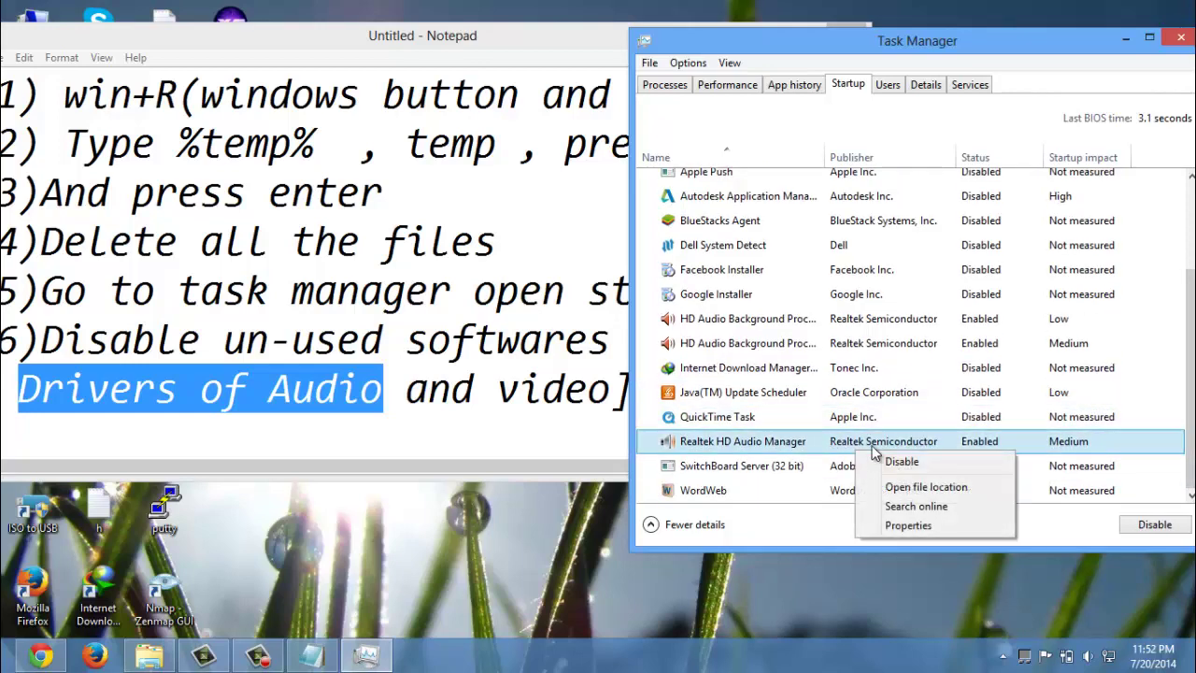
{"action": "left_click", "coordinate": [860, 470]}
{"action": "left_click", "coordinate": [857, 468]}
{"action": "right_click", "coordinate": [857, 468]}
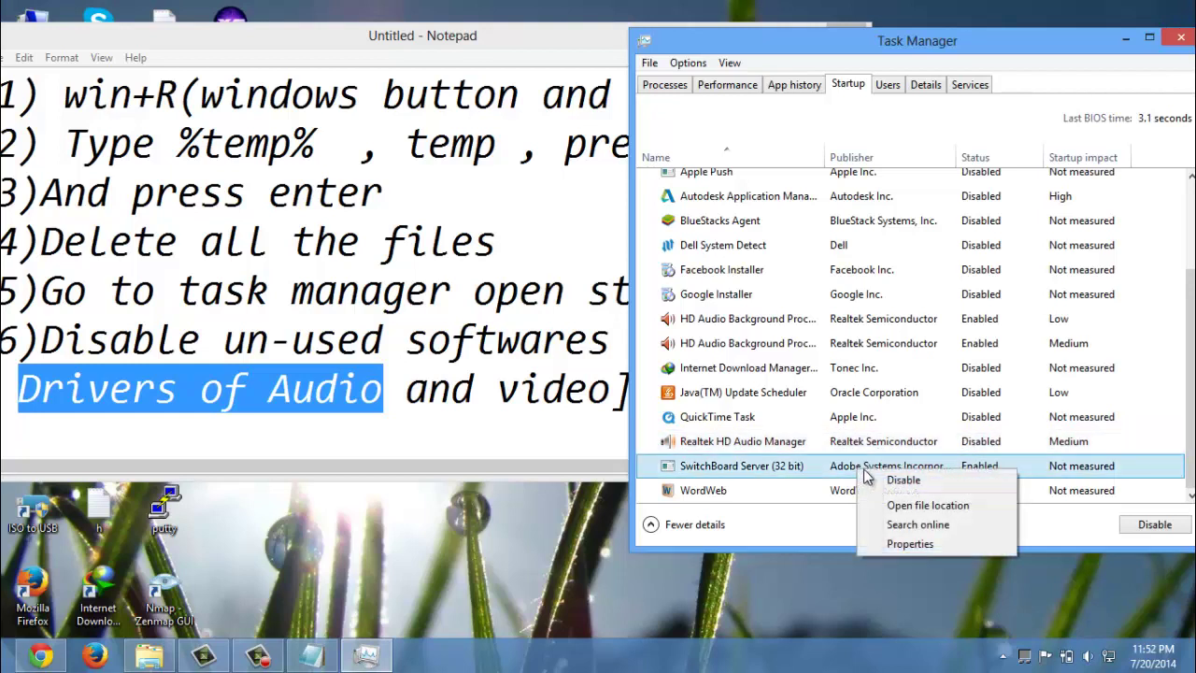
{"action": "left_click", "coordinate": [883, 481]}
{"action": "left_click", "coordinate": [873, 488]}
{"action": "right_click", "coordinate": [899, 492]}
{"action": "left_click", "coordinate": [907, 500]}
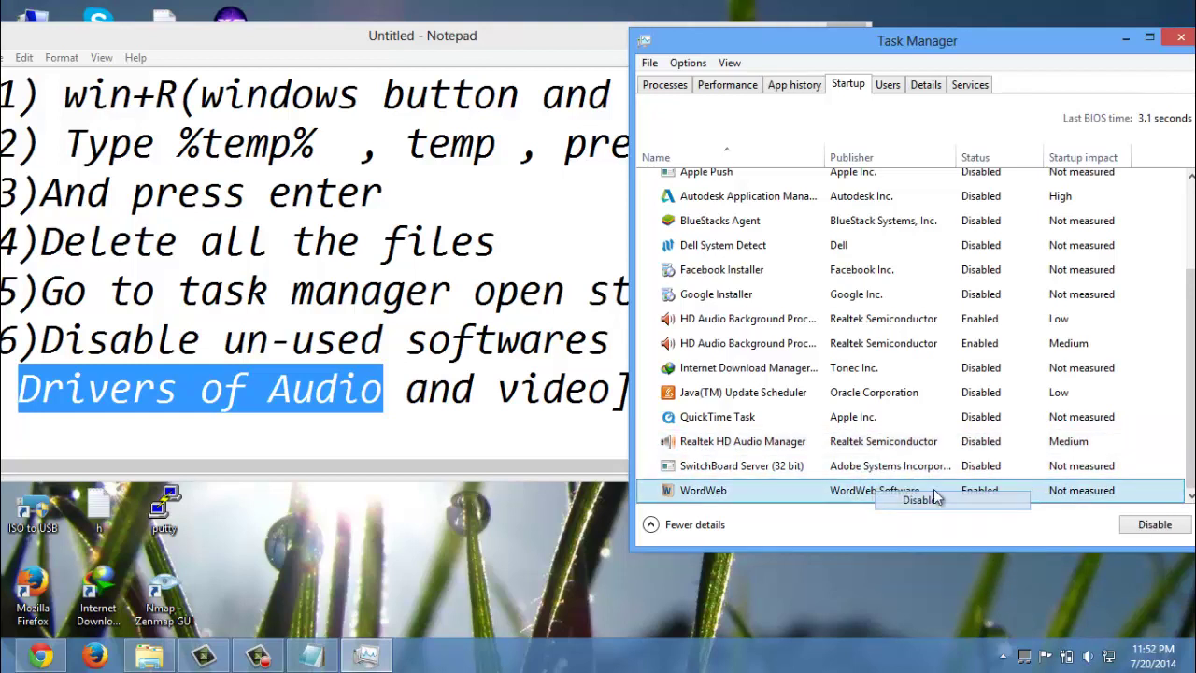
- Review the whole list of startup programs and close Task Manager
{"action": "left_click_drag", "start_coordinate": [1190, 420], "coordinate": [1186, 321]}
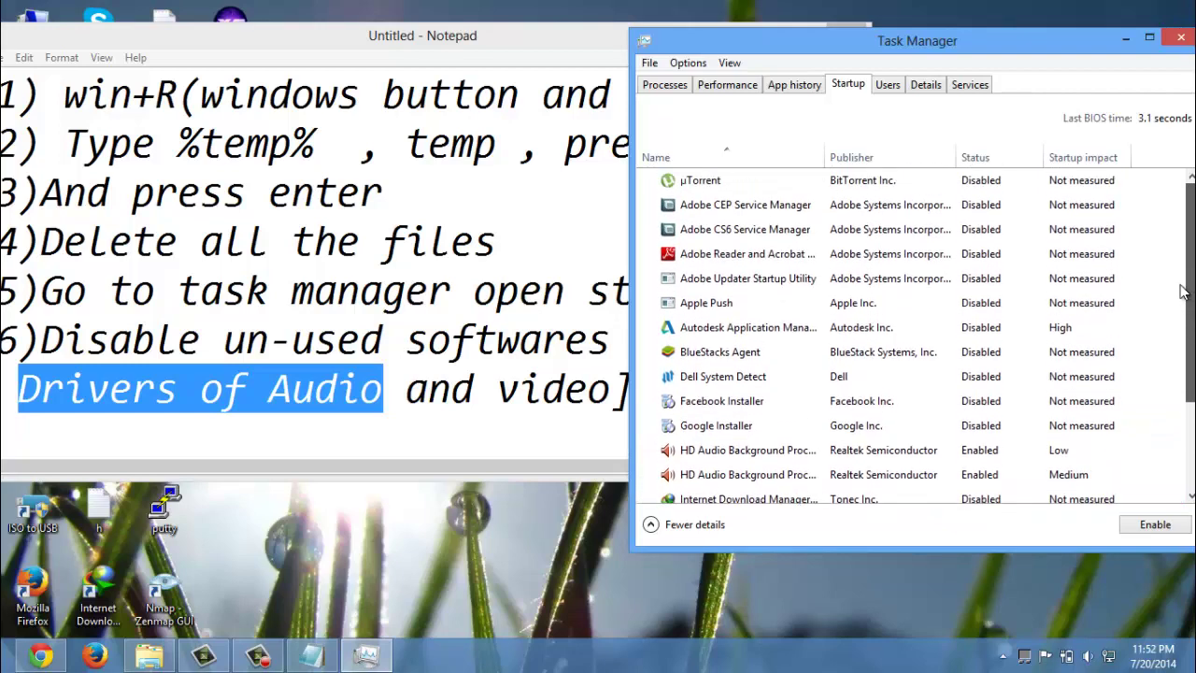
{"action": "left_click_drag", "start_coordinate": [1182, 365], "coordinate": [1182, 453]}
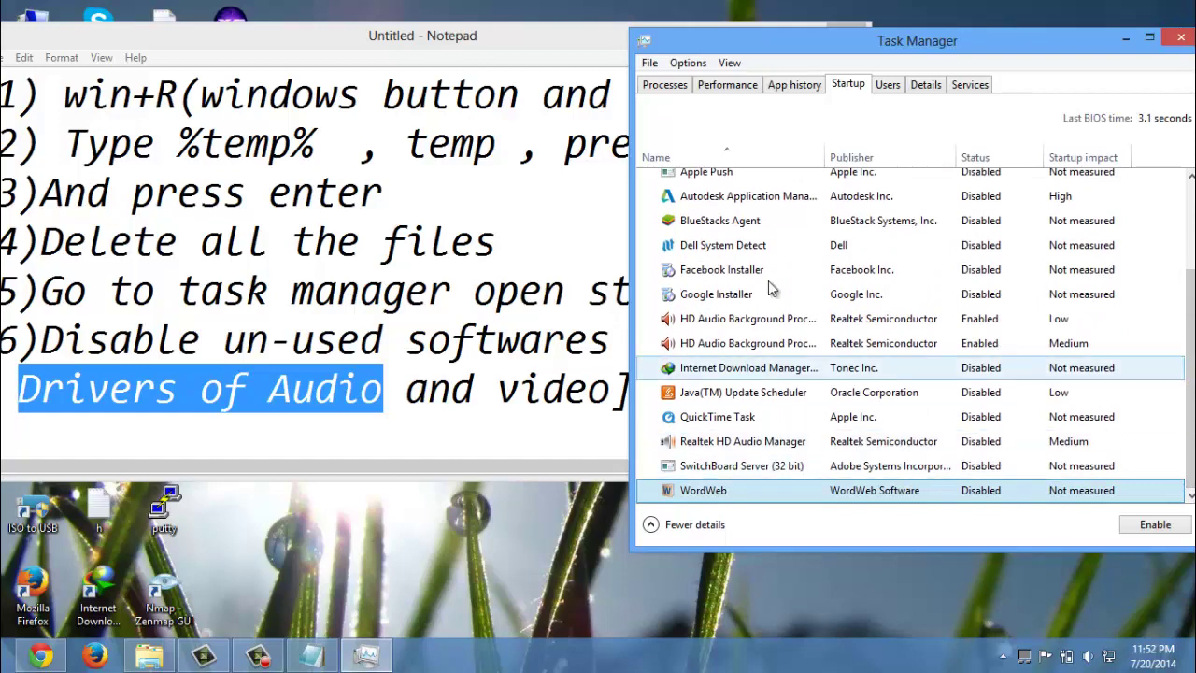
{"action": "left_click", "coordinate": [1182, 41]}
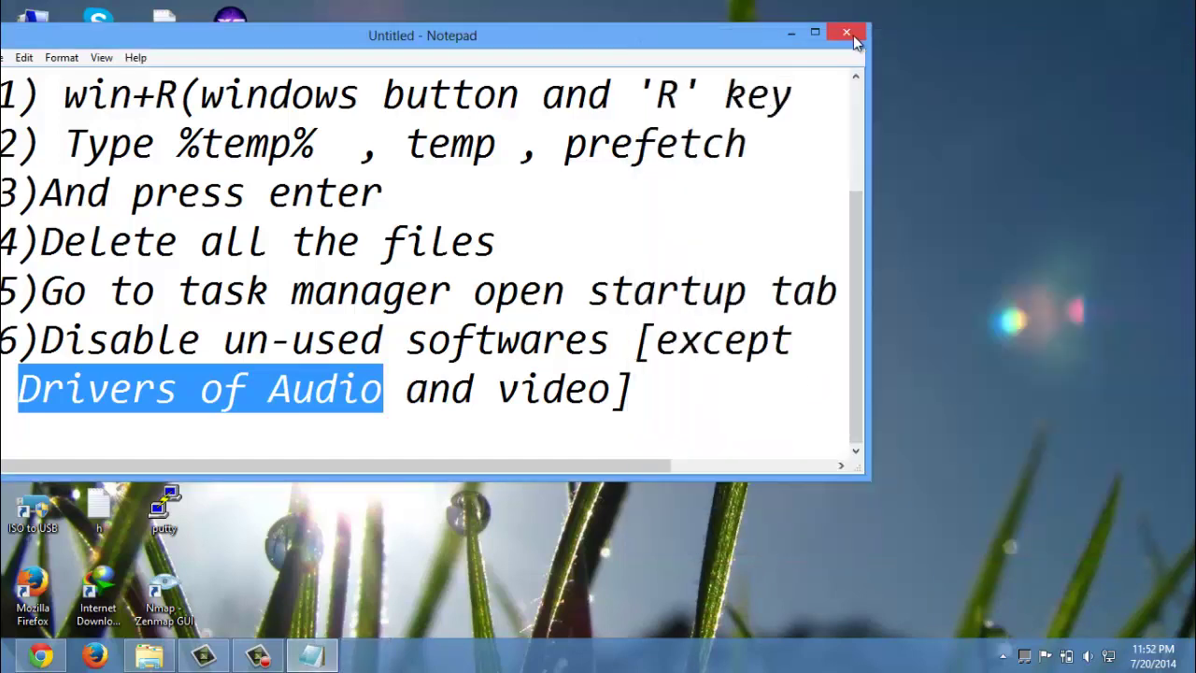
- Move the notes window back into full view and add the closing line "Thanq for watching... =" below the last instruction
{"action": "left_click", "coordinate": [727, 369]}
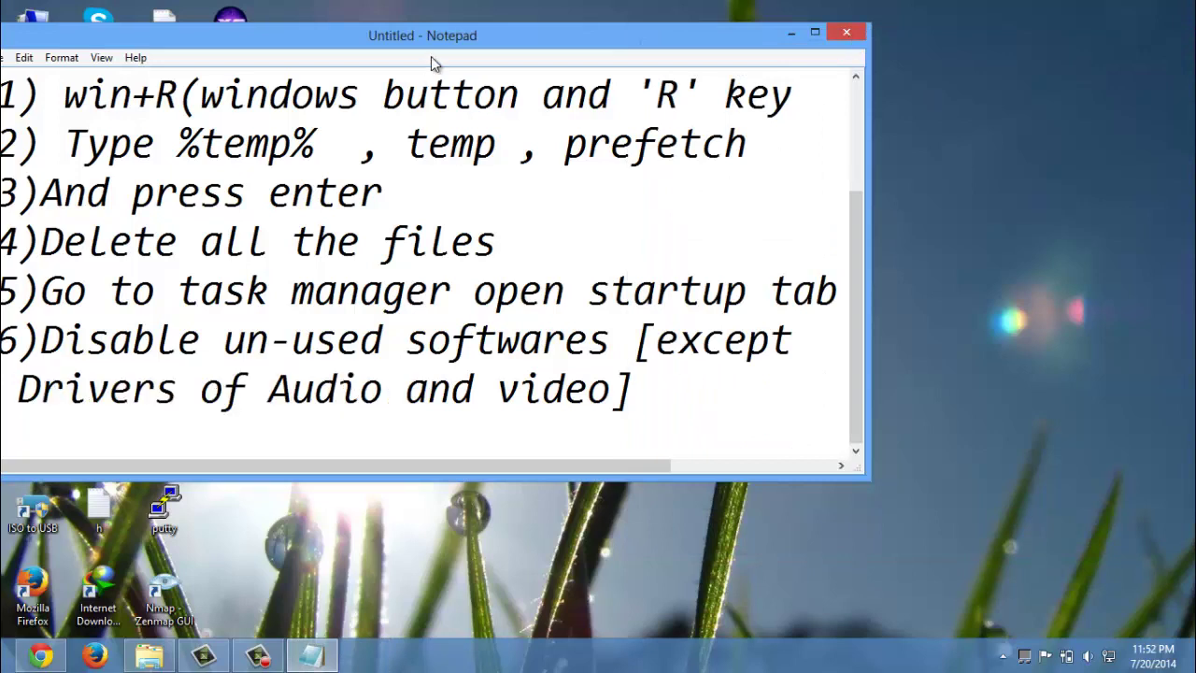
{"action": "left_click_drag", "start_coordinate": [447, 36], "coordinate": [665, 35]}
{"action": "key", "text": "Return"}
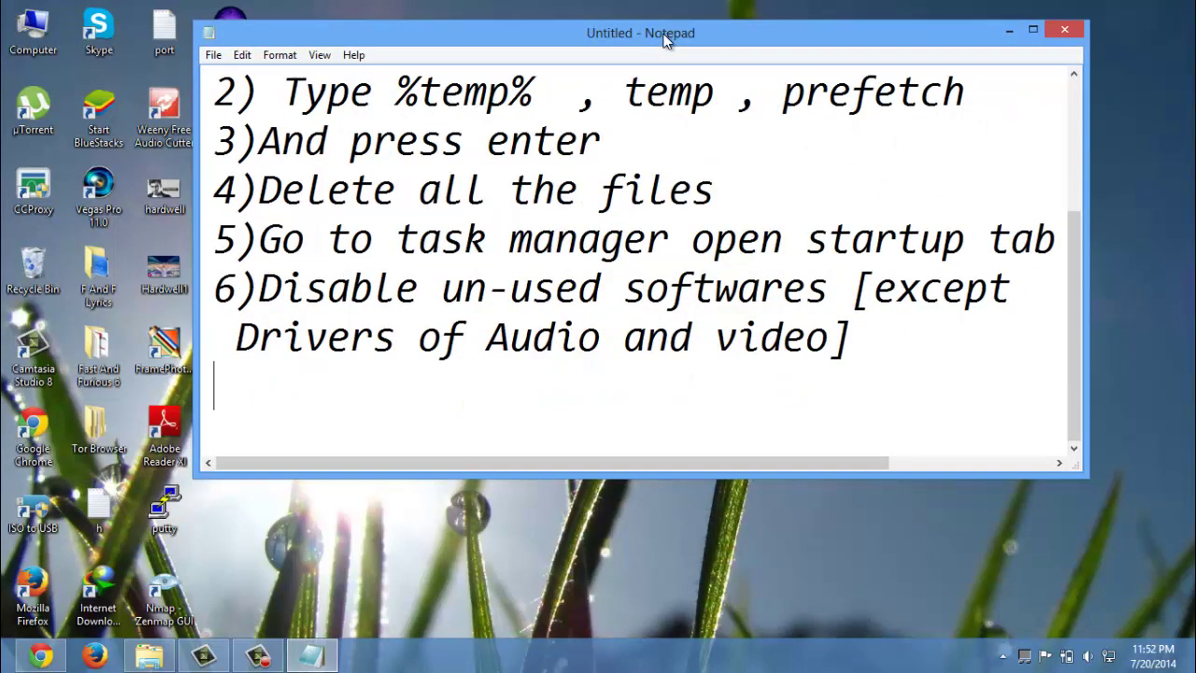
{"action": "type", "text": "Thanq "}
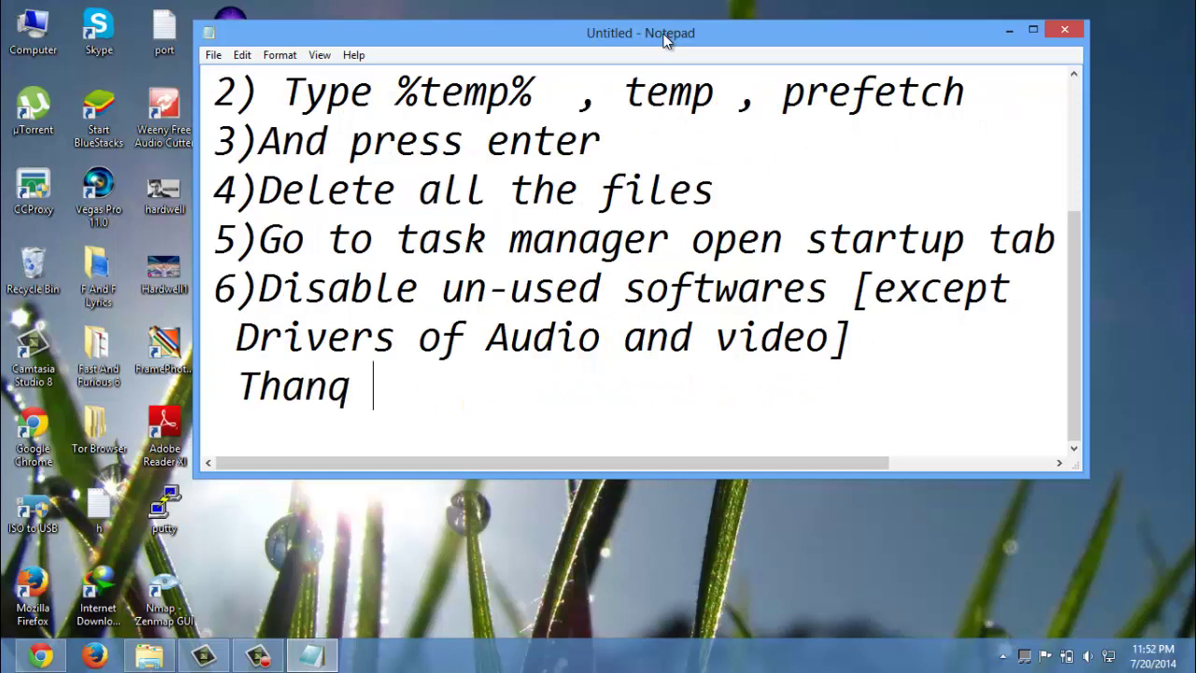
{"action": "type", "text": "for watch"}
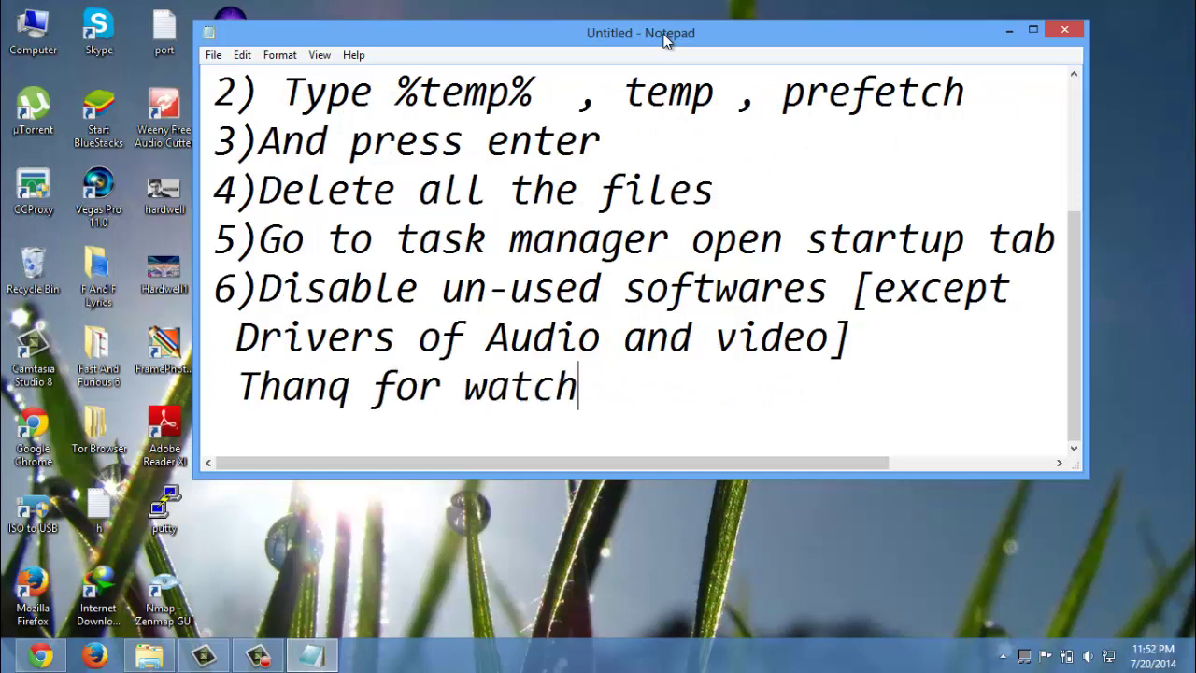
{"action": "type", "text": "ing... ="}
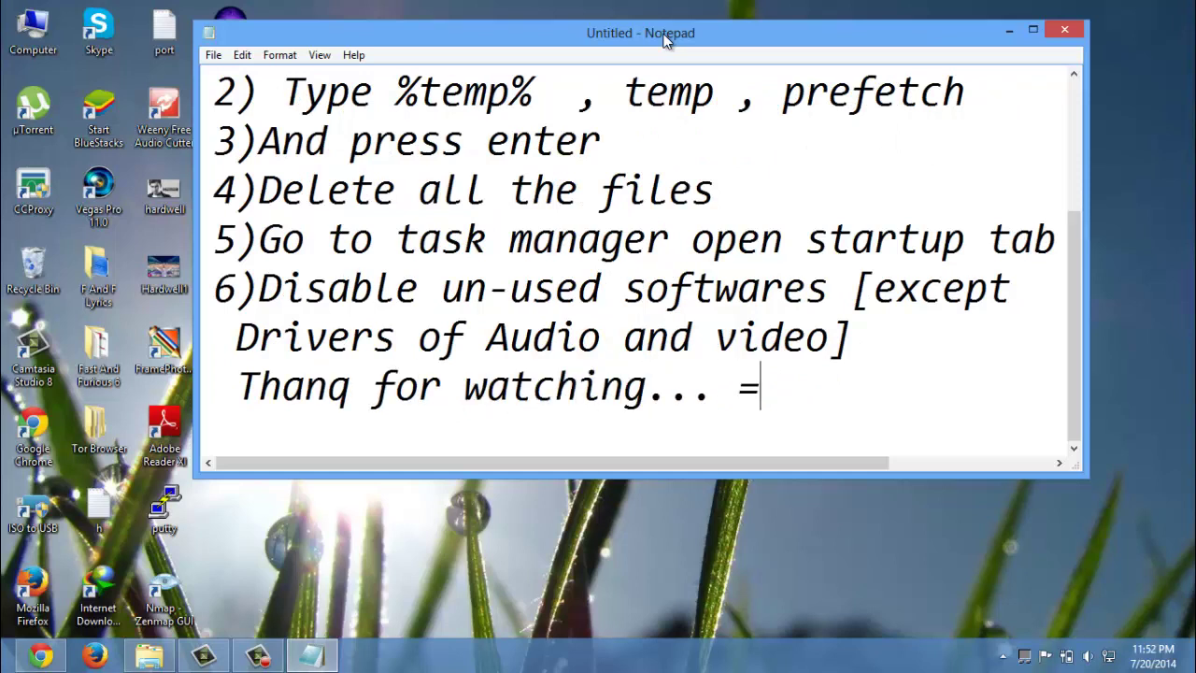